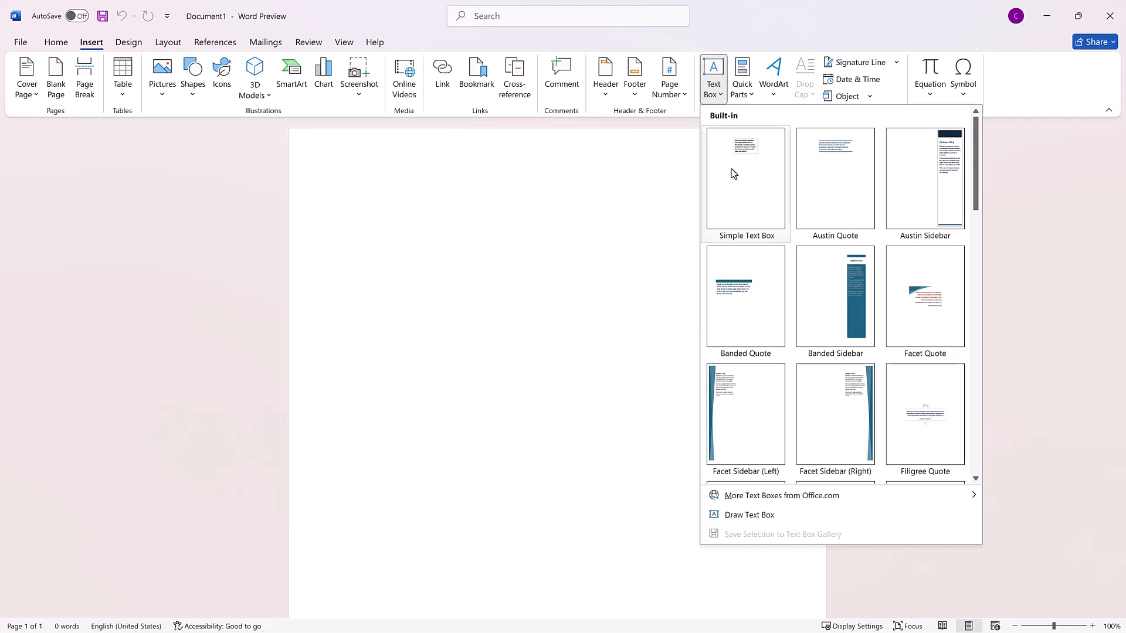
# Insert a Simple Text Box and replace its placeholder with "Text boxes are so cool!"
pyautogui.click(734, 176)
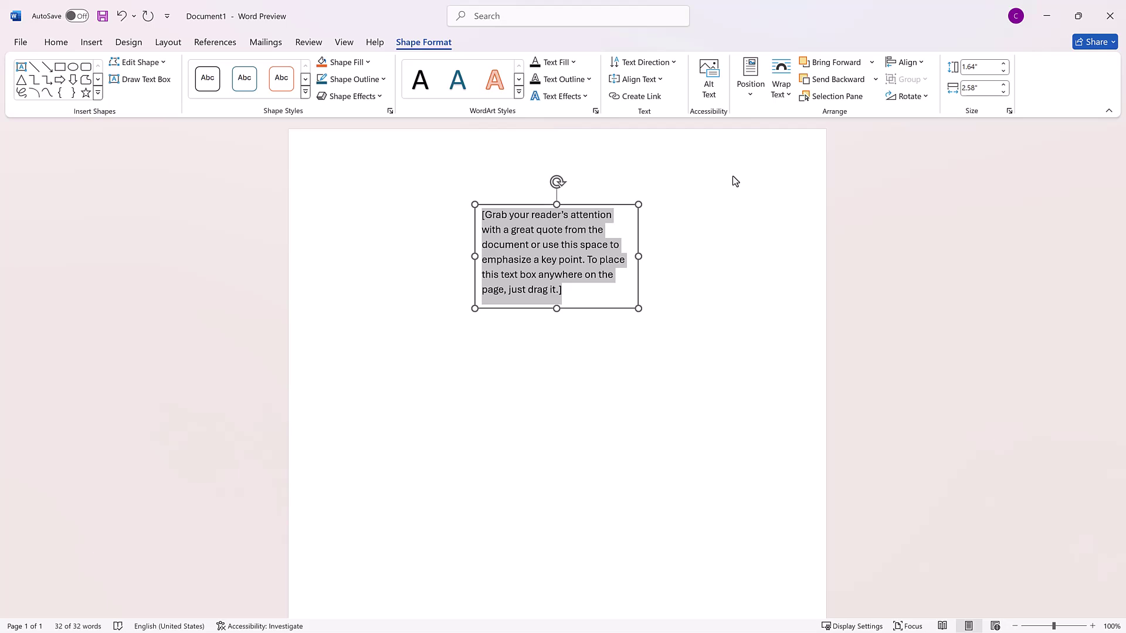
pyautogui.write('Text boxes ar')
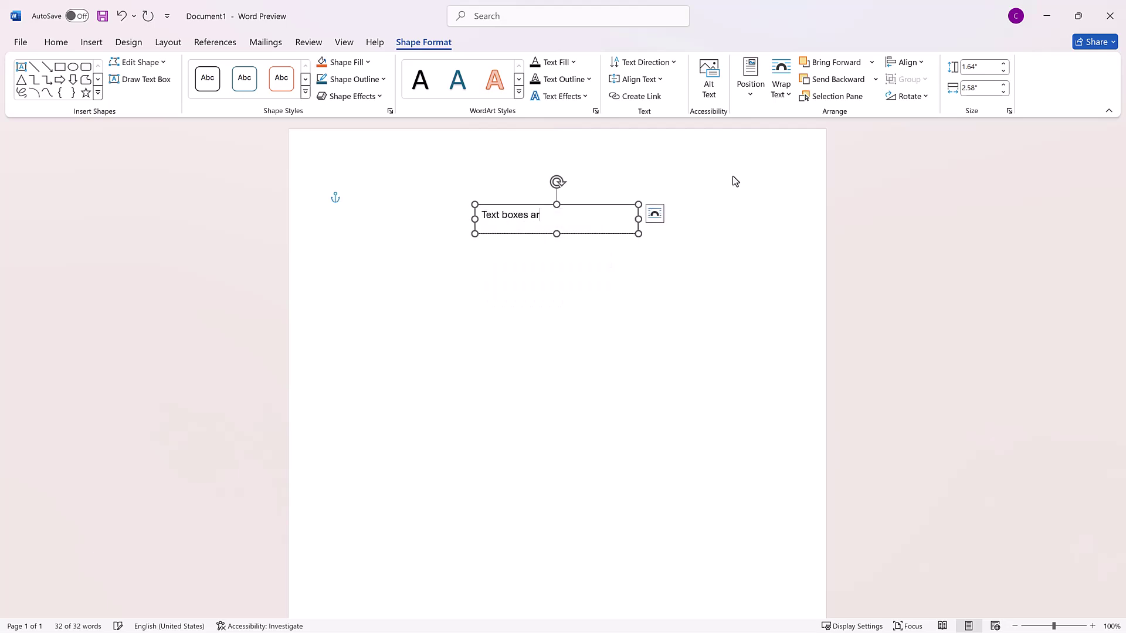
pyautogui.write('e so cool!')
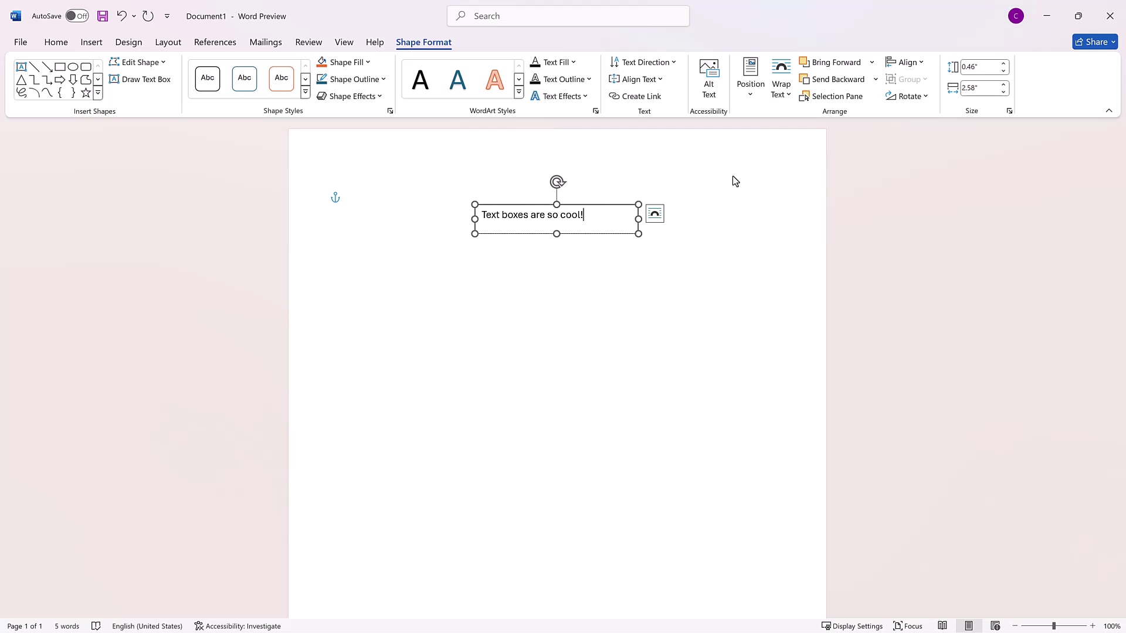
pyautogui.click(733, 175)
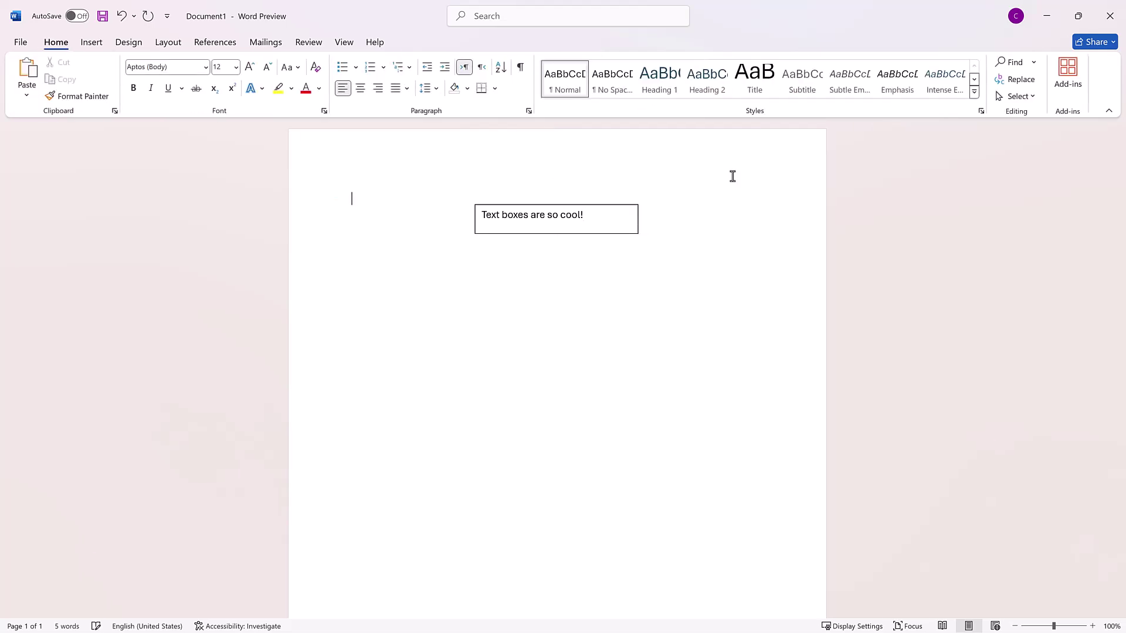
# Draw a custom text box below the existing one and enlarge it to about 5.46" wide by 2.33" high
pyautogui.click(91, 42)
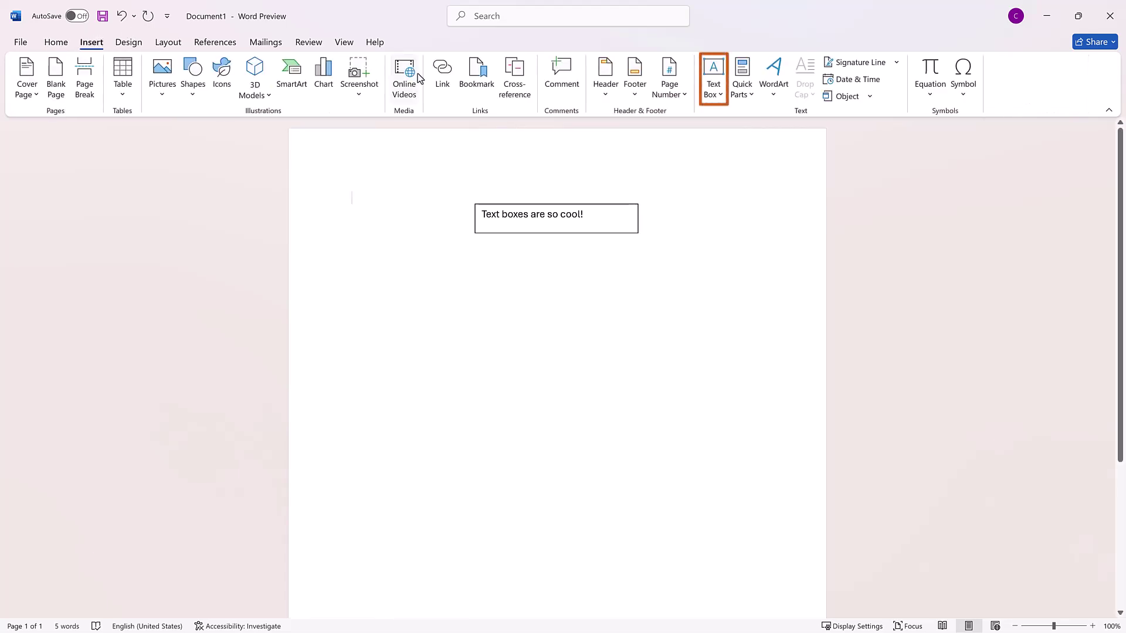
pyautogui.click(710, 96)
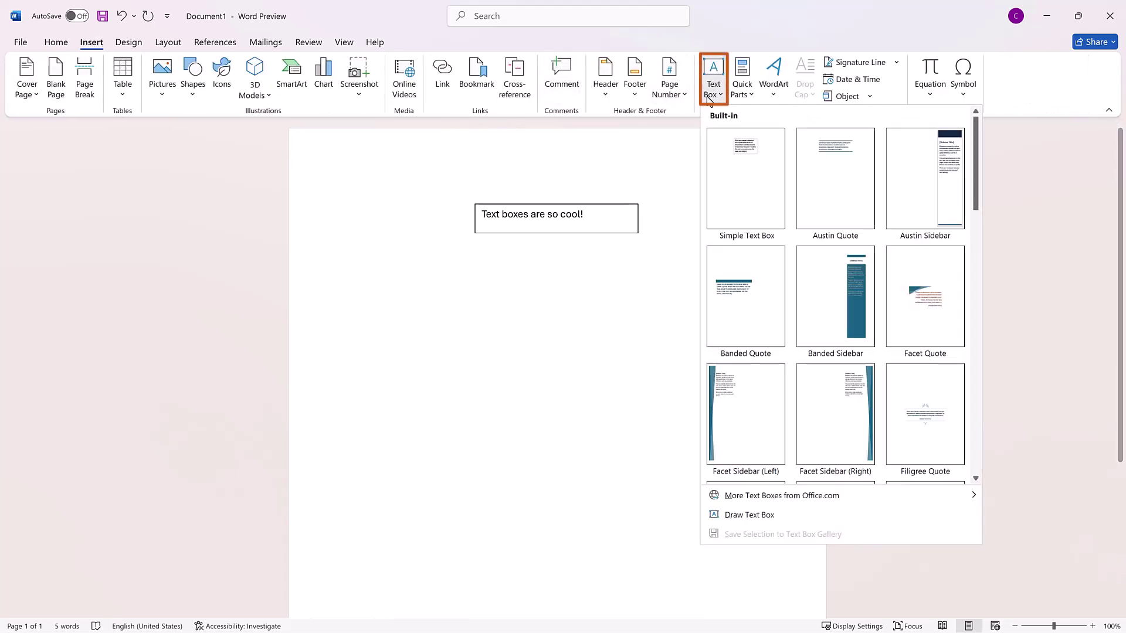
pyautogui.click(733, 516)
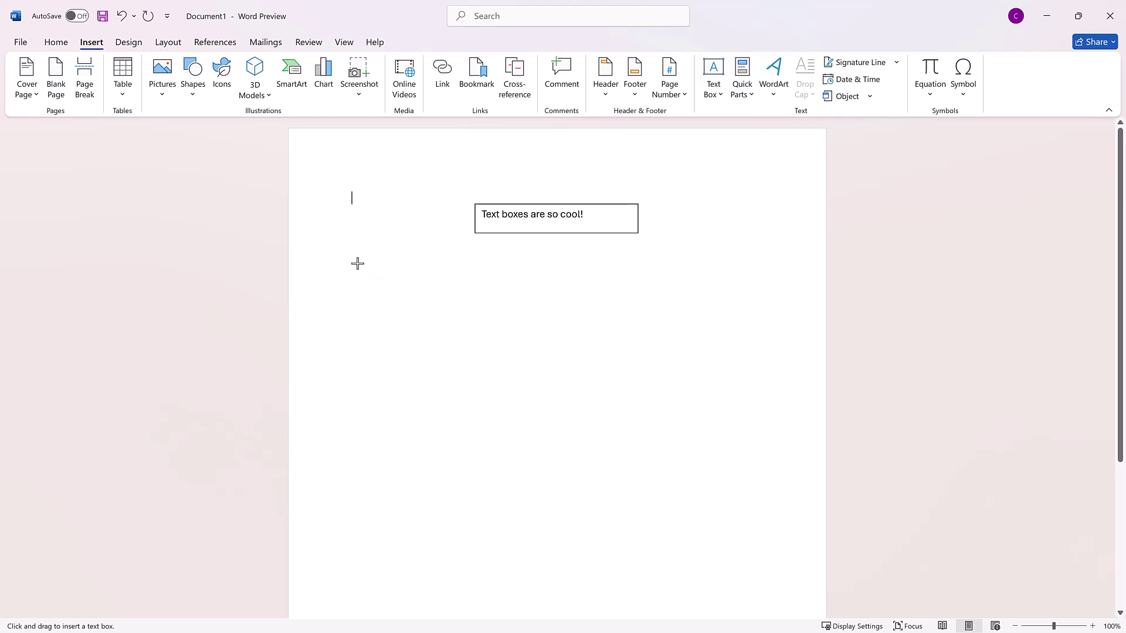
pyautogui.moveTo(358, 263); pyautogui.dragTo(636, 386)
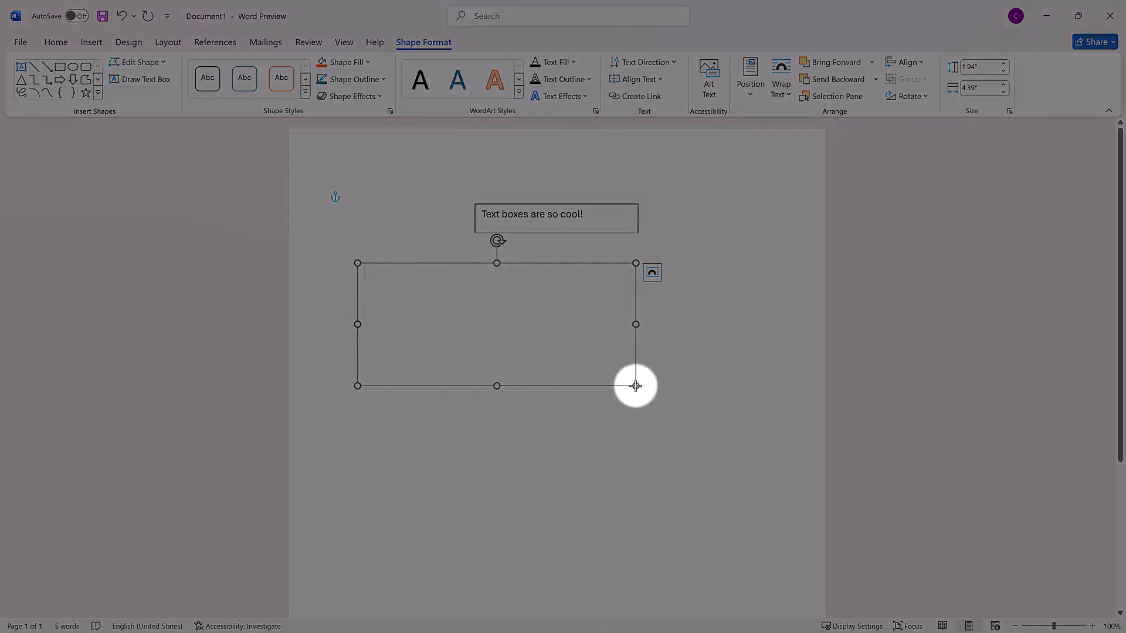
pyautogui.moveTo(636, 385); pyautogui.dragTo(678, 411)
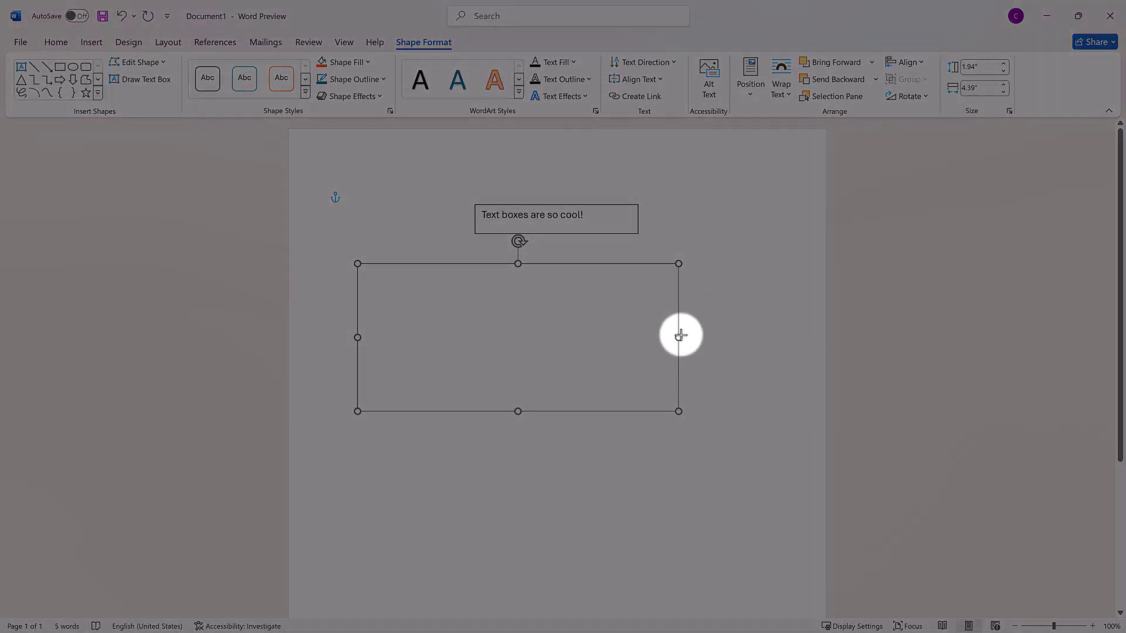
pyautogui.moveTo(679, 335); pyautogui.dragTo(703, 337)
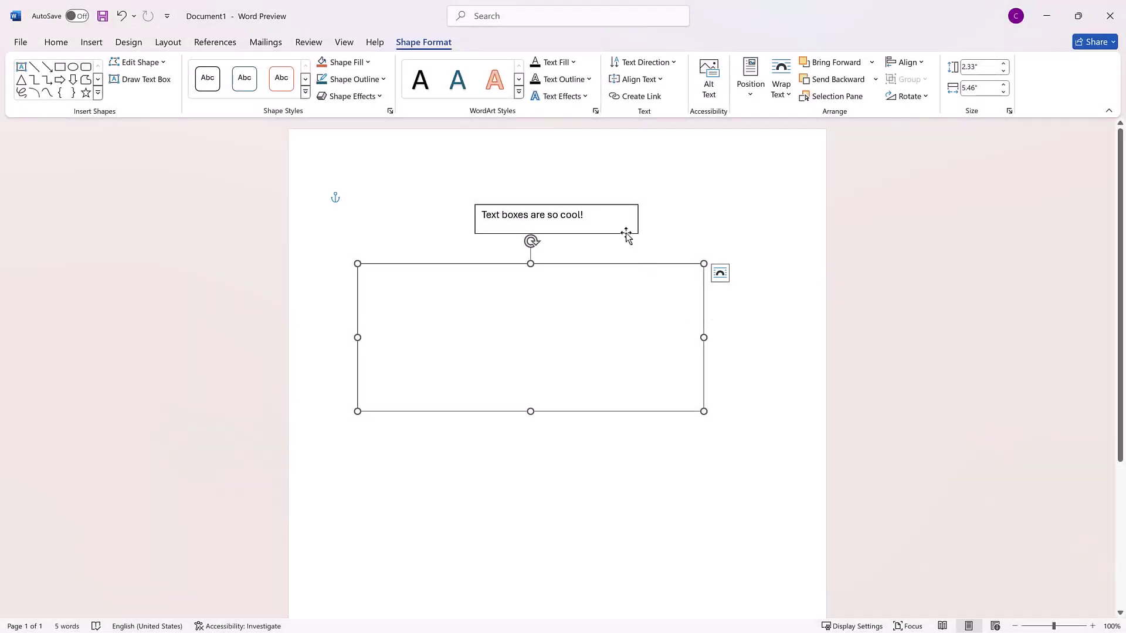
# Delete the "Text boxes are so cool!" box and enter "Welcome to the Computer Literacy Center" in the drawn text box
pyautogui.click(626, 234)
pyautogui.press('Delete')
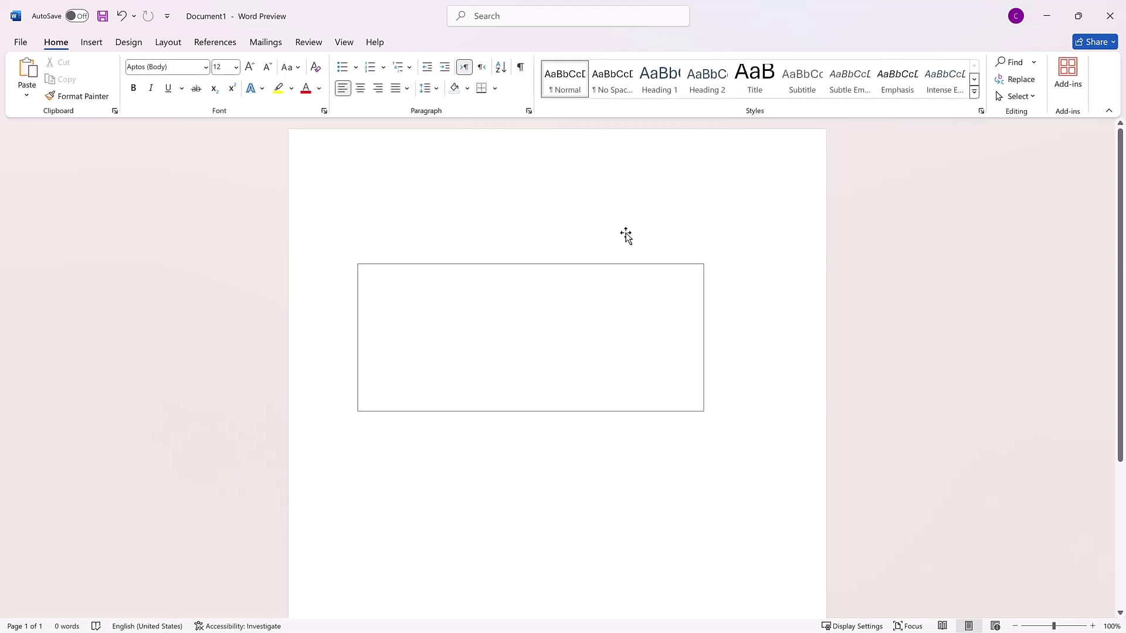
pyautogui.click(623, 310)
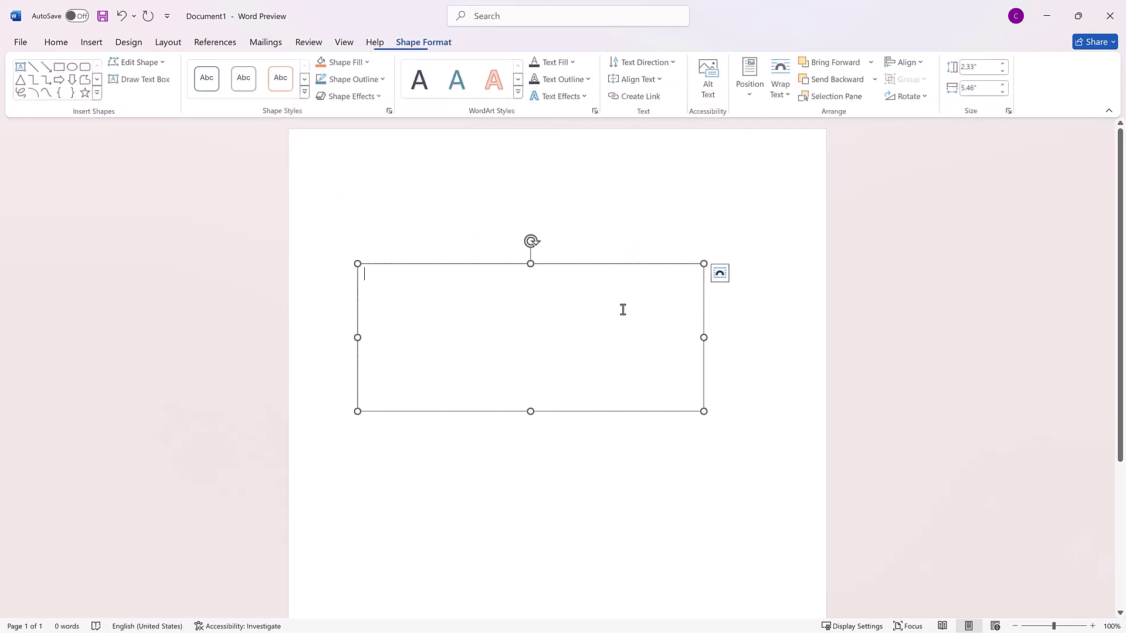
pyautogui.write('Welcome to the C')
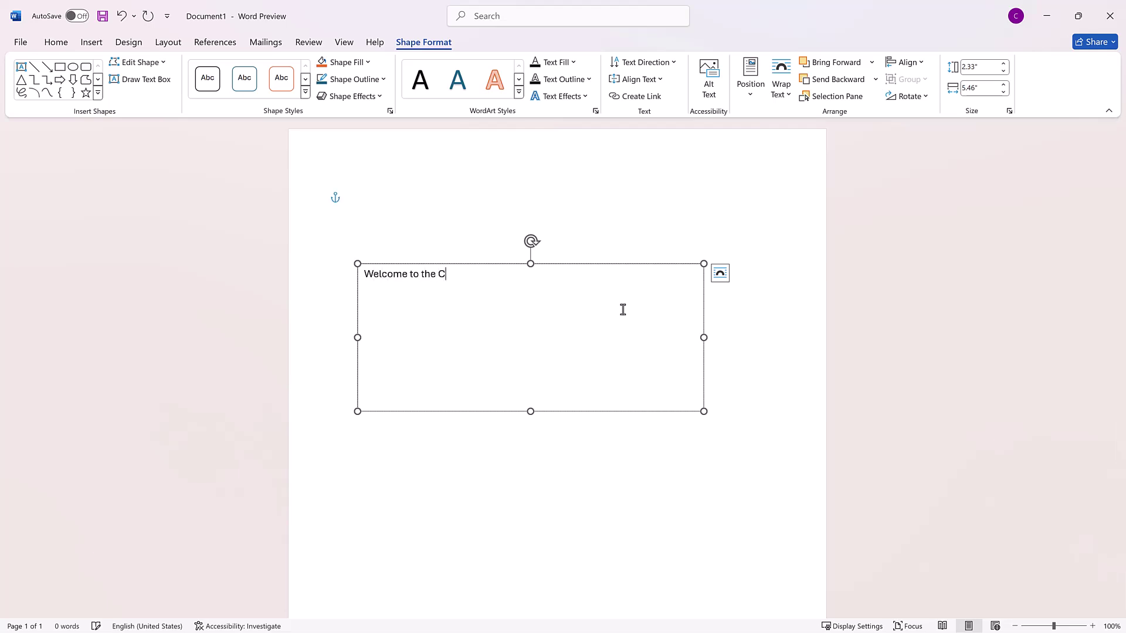
pyautogui.write('omputer Literacy Center')
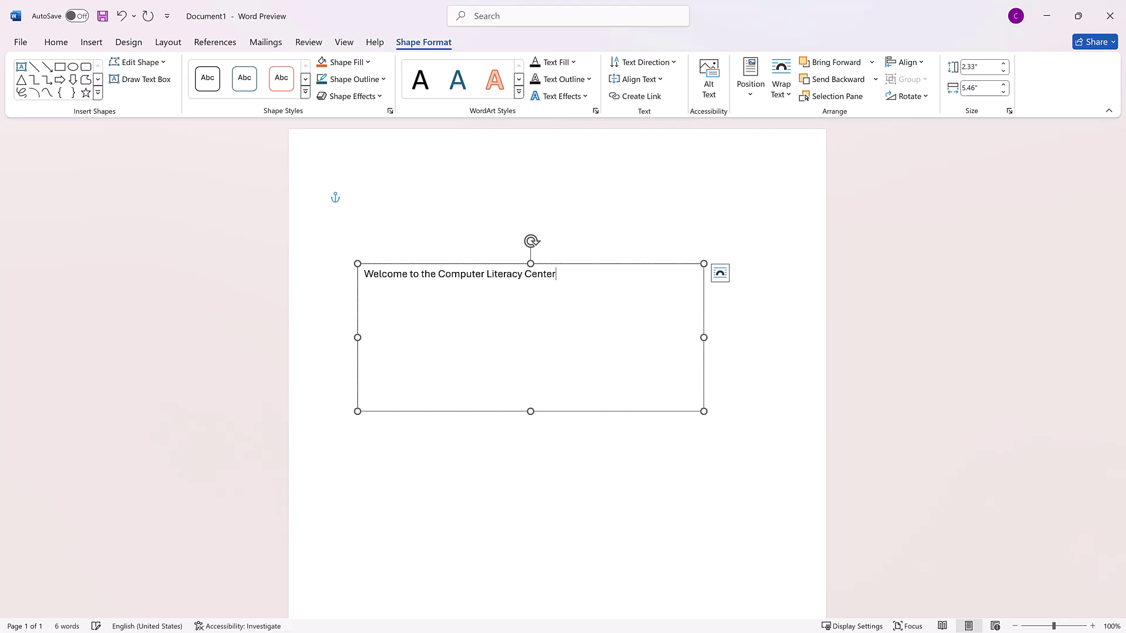
# Format the welcome text in the box with font size 14 and the Cambria font
pyautogui.moveTo(560, 273); pyautogui.dragTo(332, 266)
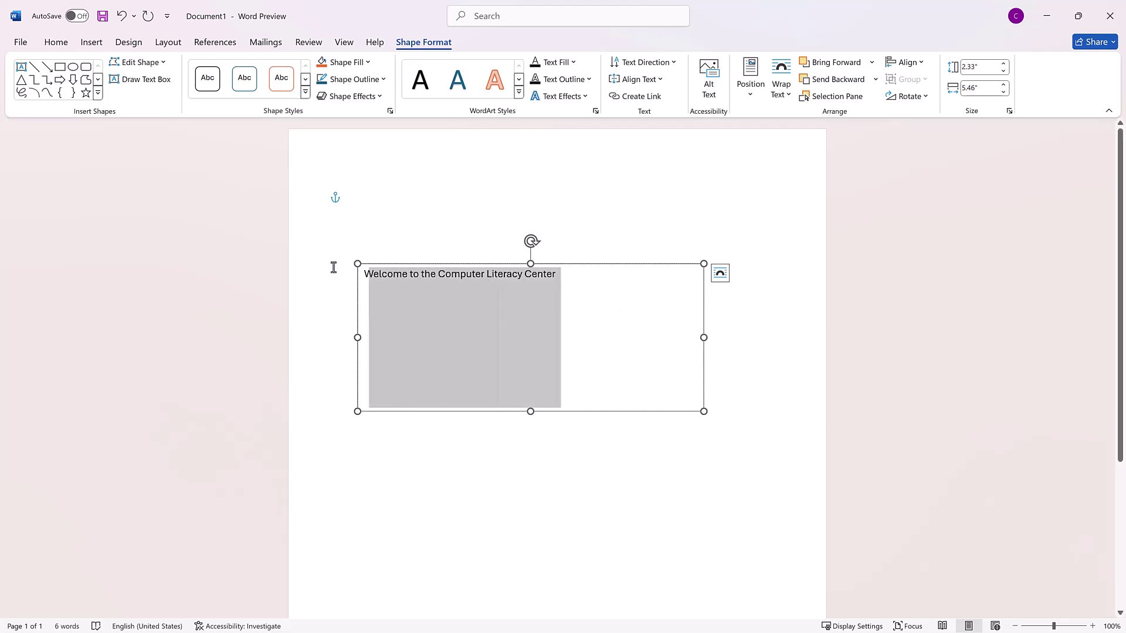
pyautogui.click(59, 42)
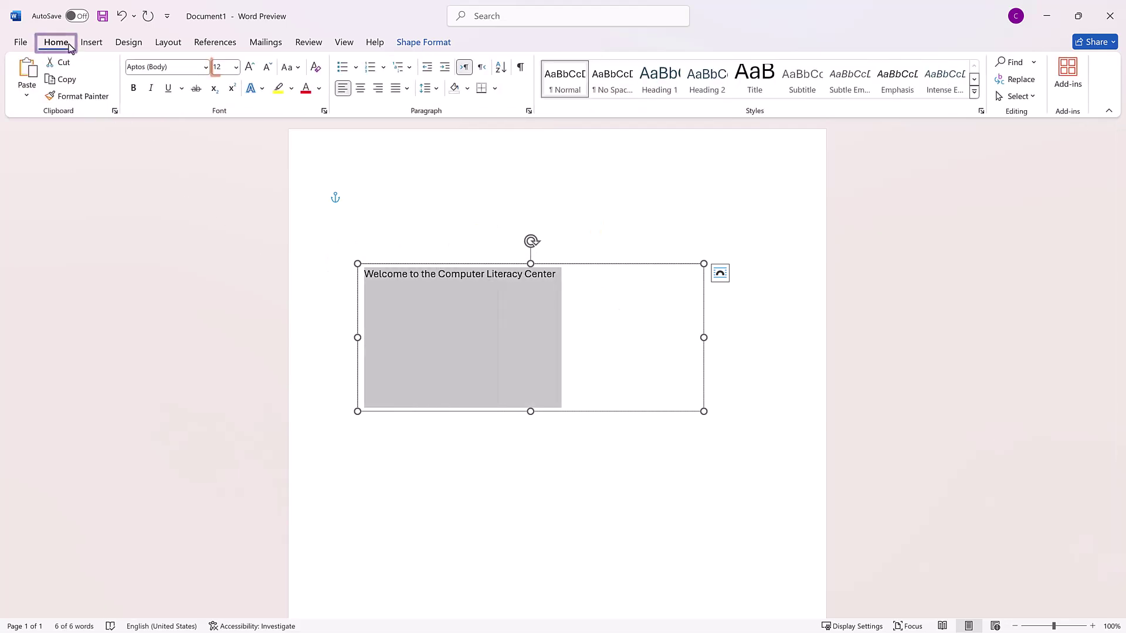
pyautogui.click(237, 68)
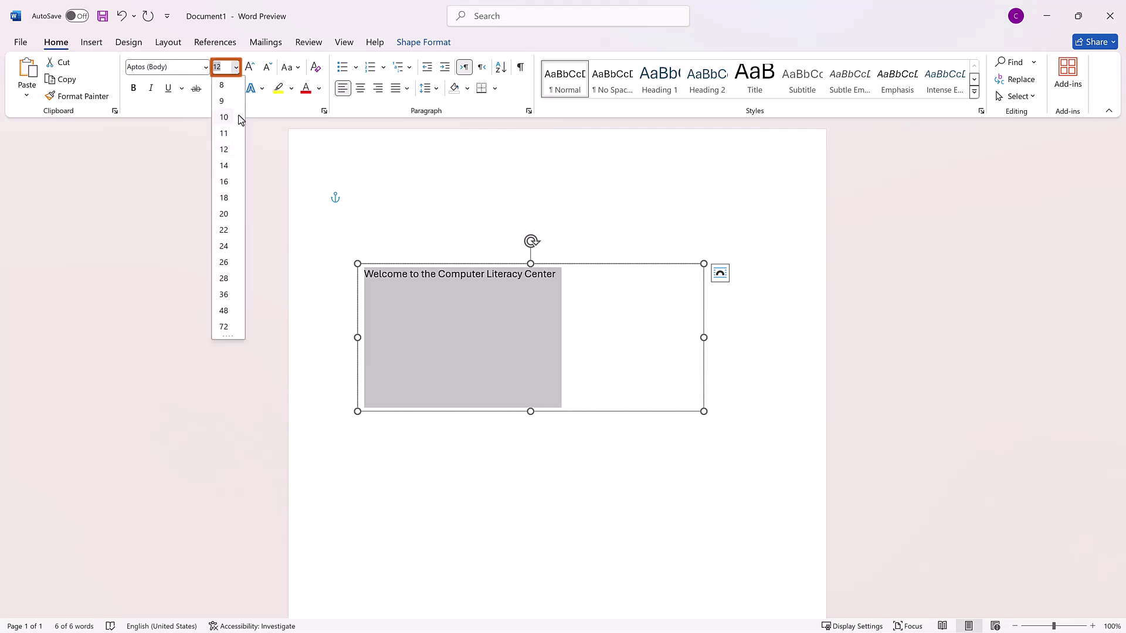
pyautogui.click(227, 166)
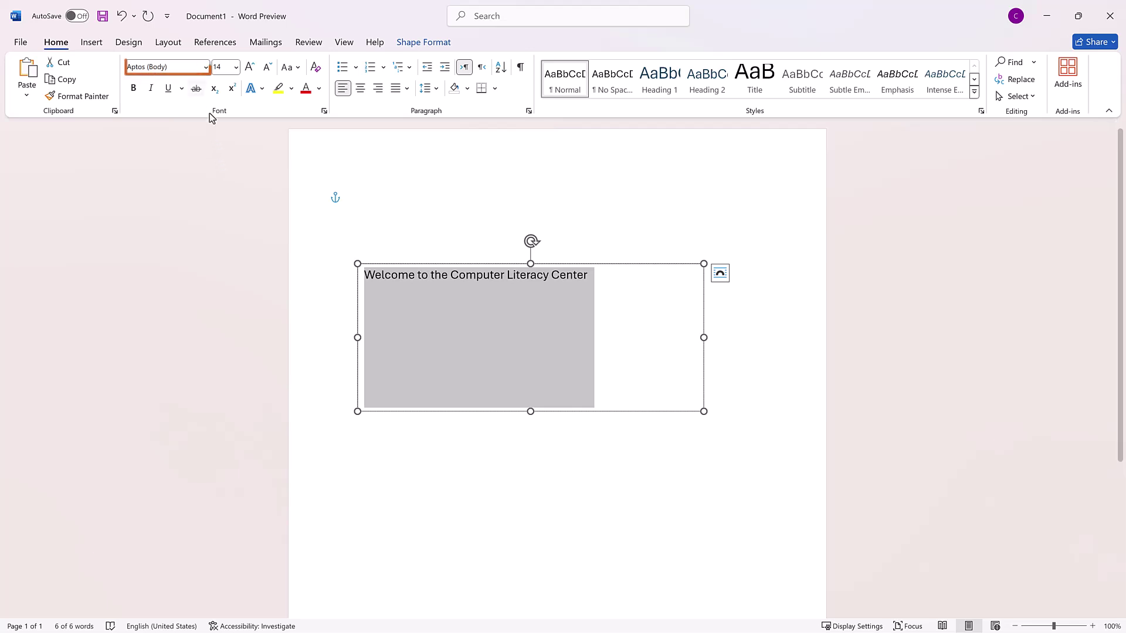
pyautogui.click(206, 67)
pyautogui.scroll(-5, 220, 270)
pyautogui.scroll(-10, 220, 270)
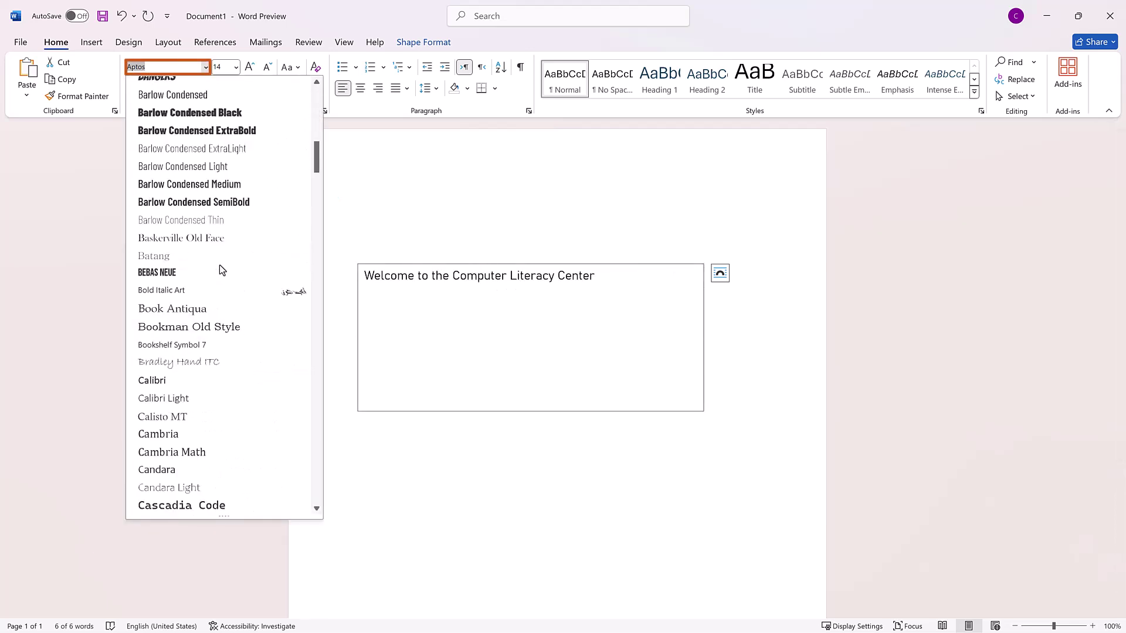
pyautogui.click(211, 282)
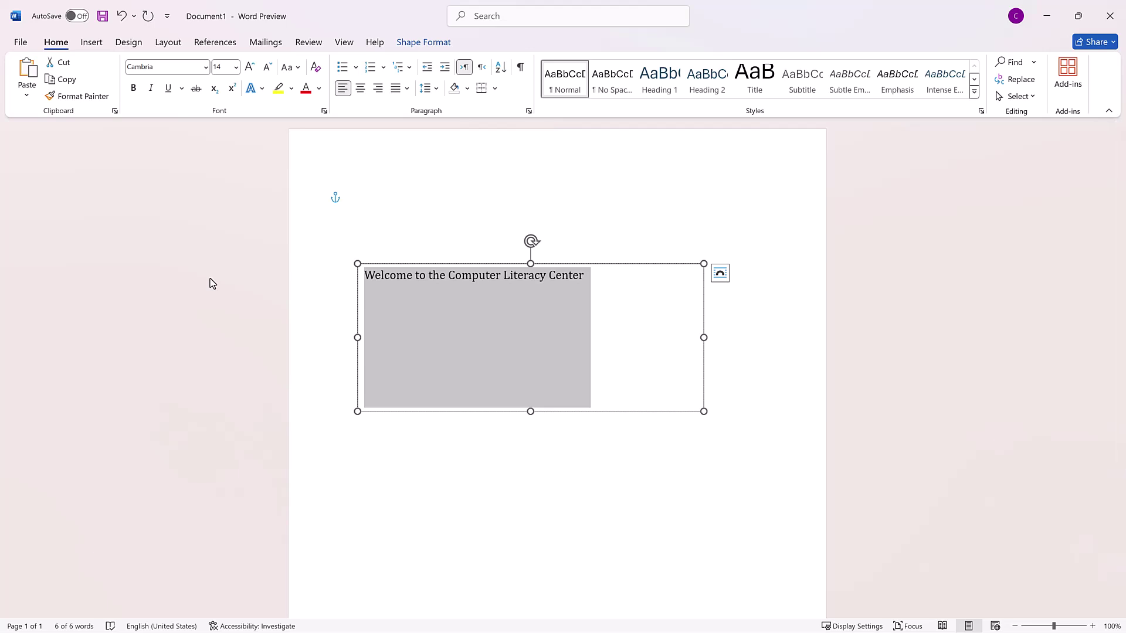
# Give the text box a standard green outline with a weight of 4½ pt
pyautogui.click(418, 47)
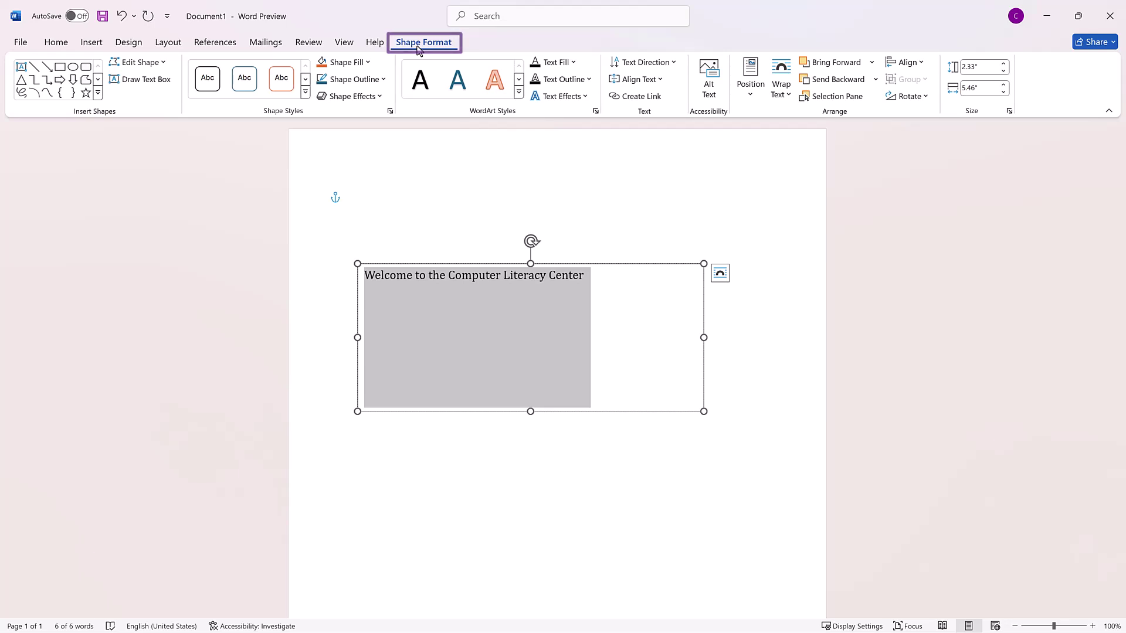
pyautogui.click(372, 81)
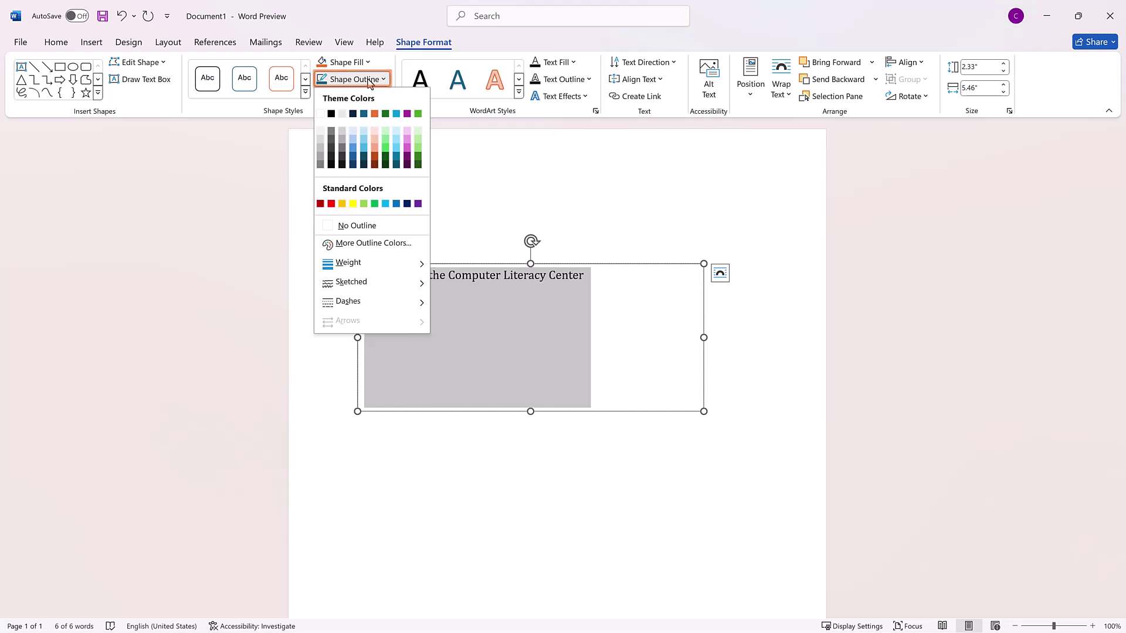
pyautogui.click(376, 203)
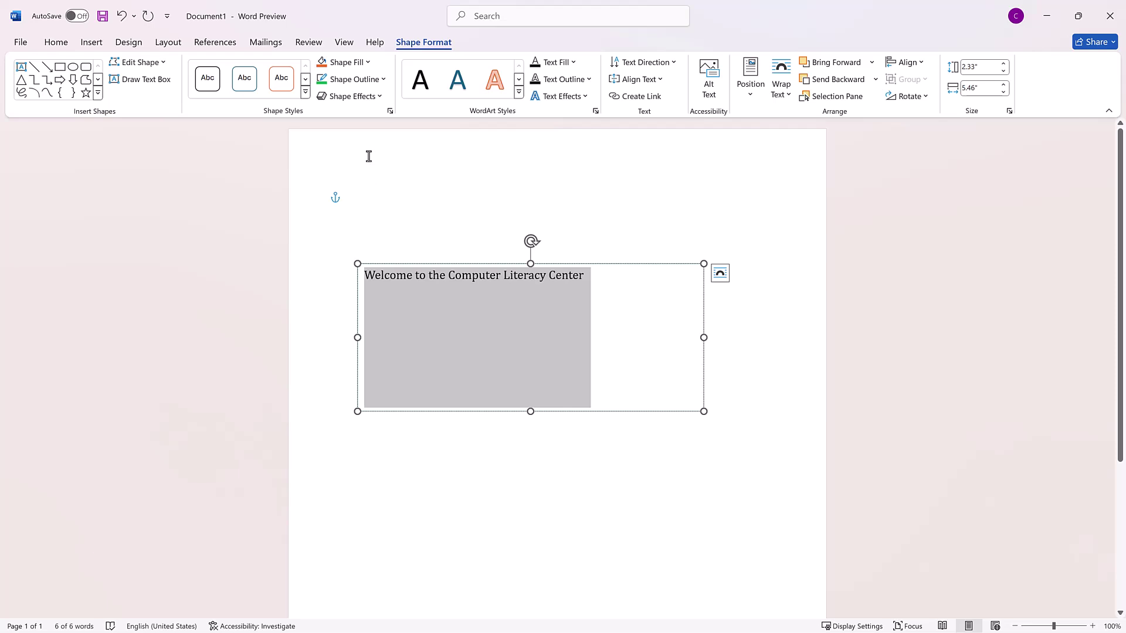
pyautogui.click(365, 80)
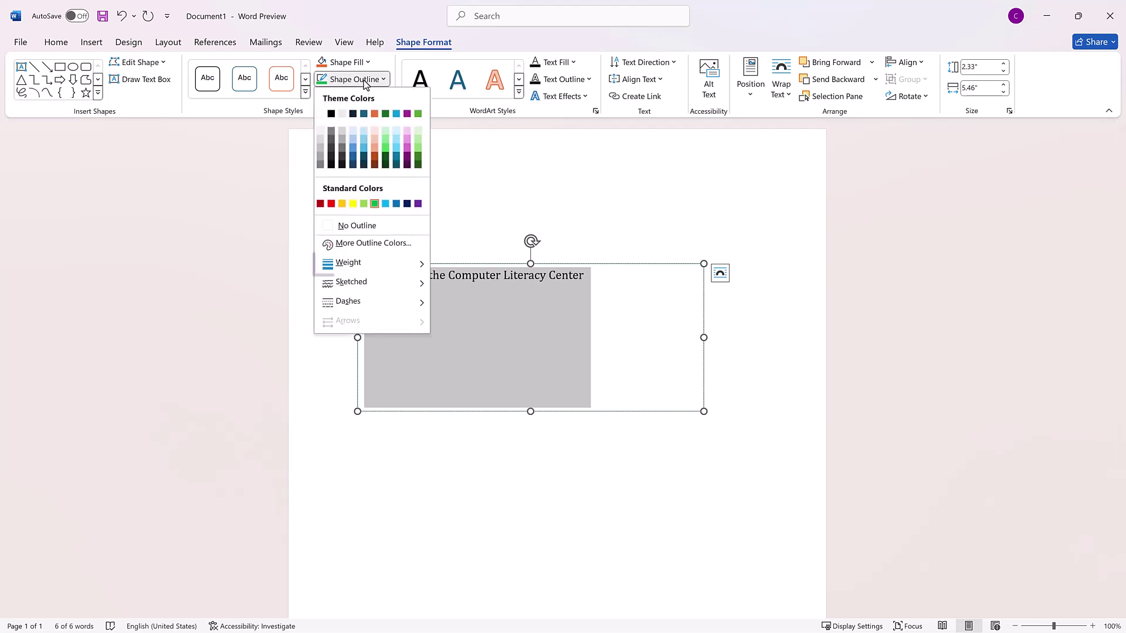
pyautogui.moveTo(373, 270)
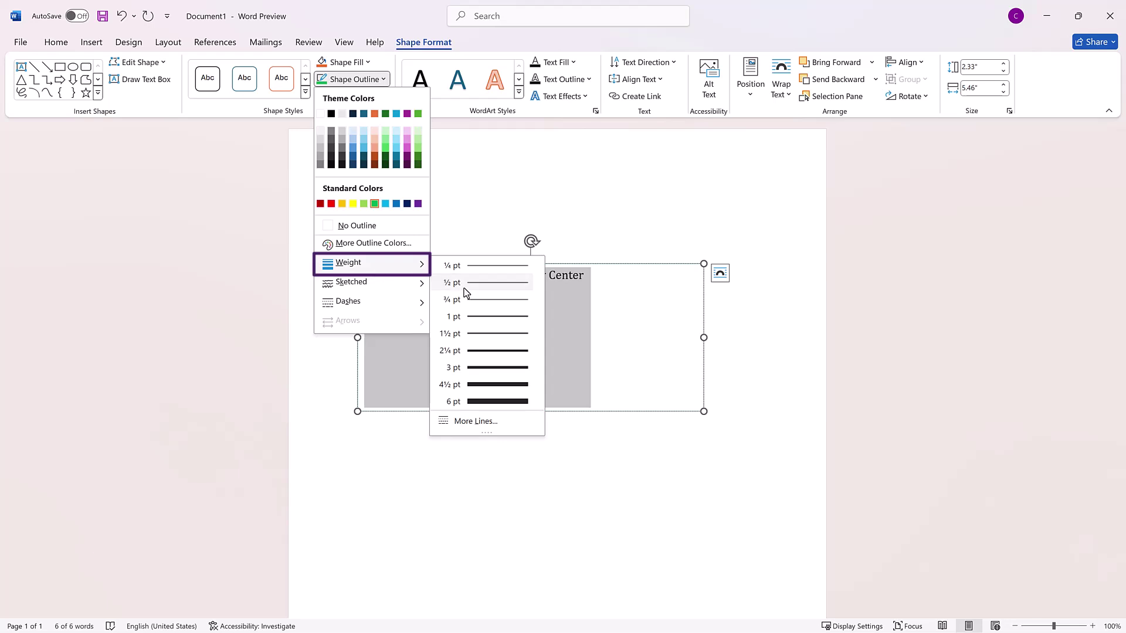
pyautogui.click(470, 387)
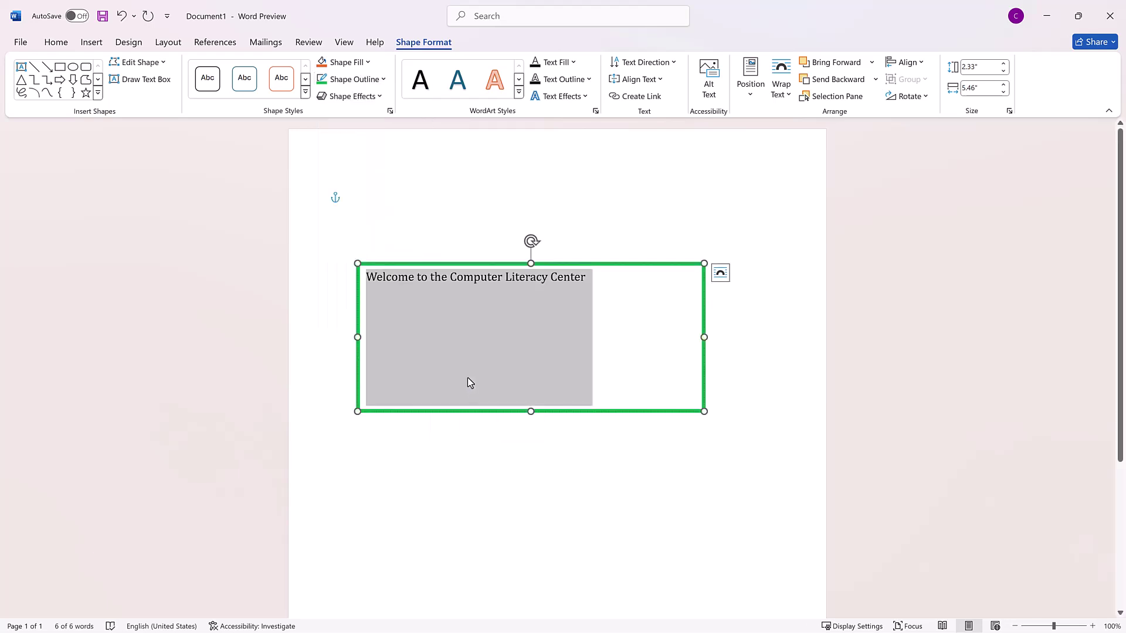
# Change the text box outline to the dash style with short, closely spaced dashes
pyautogui.click(383, 80)
pyautogui.moveTo(374, 302)
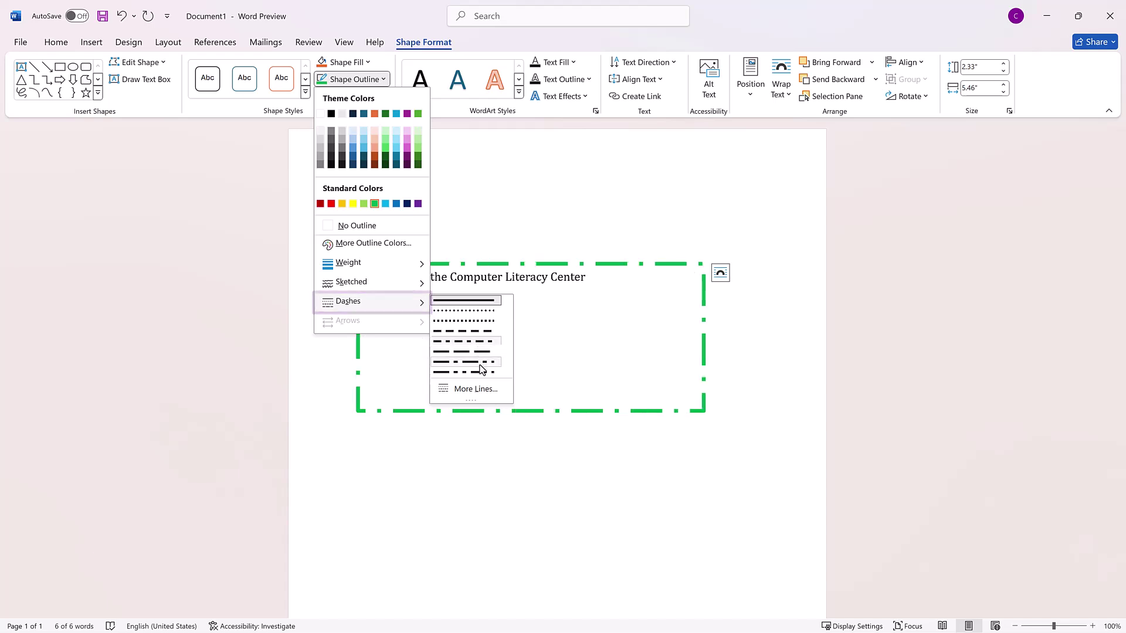
pyautogui.click(475, 323)
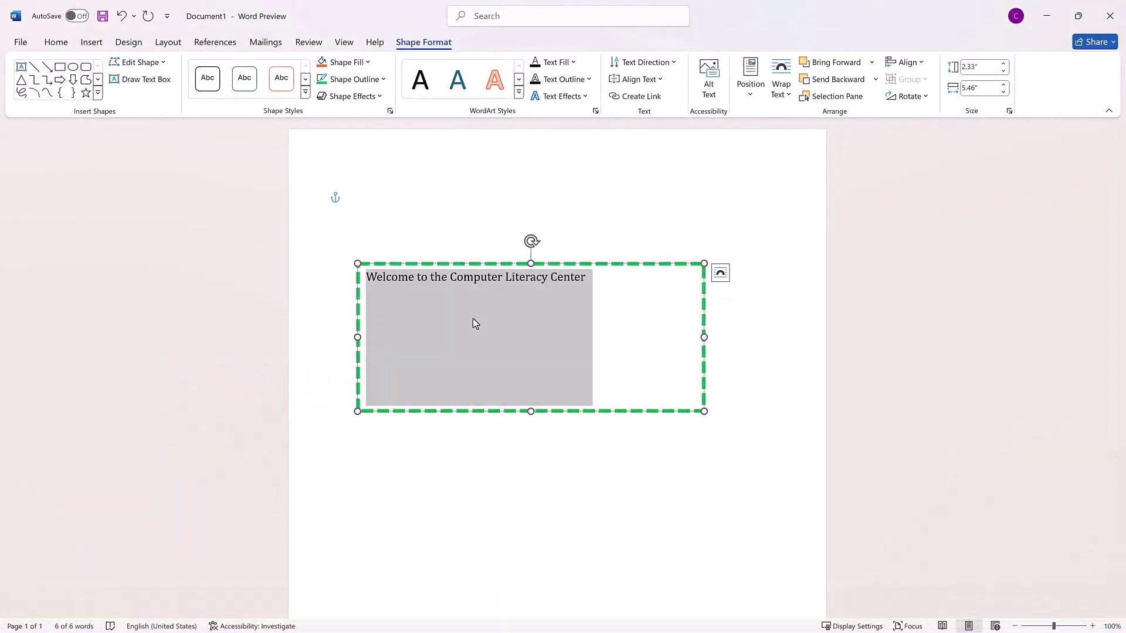
# Set the text box's left and right internal margins to 0.05 inches each
pyautogui.rightClick(480, 266)
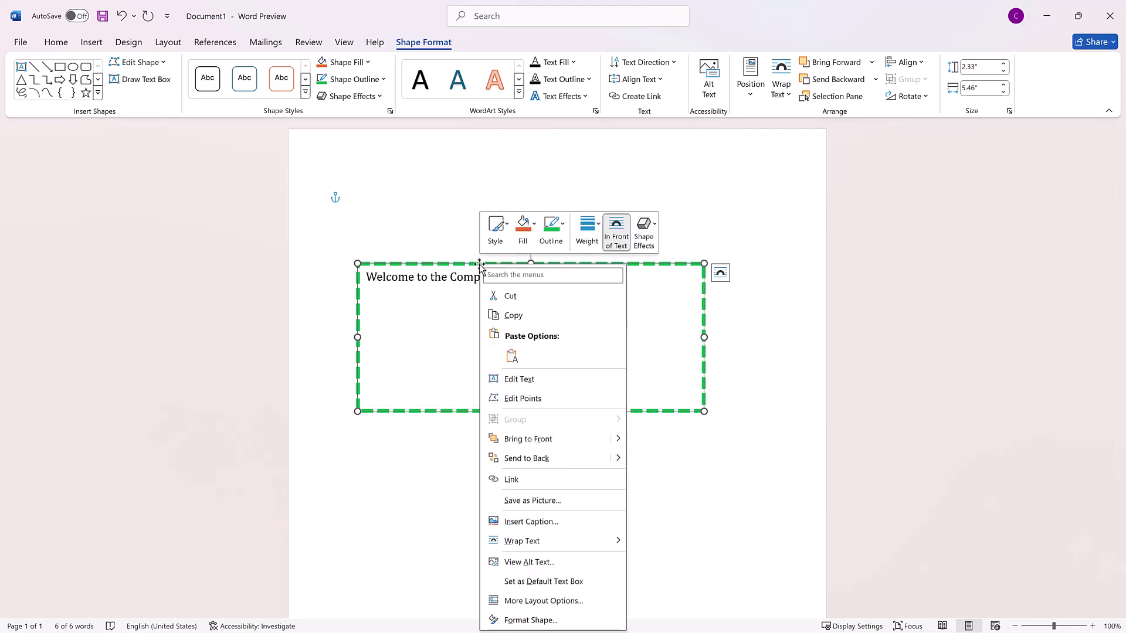
pyautogui.click(533, 620)
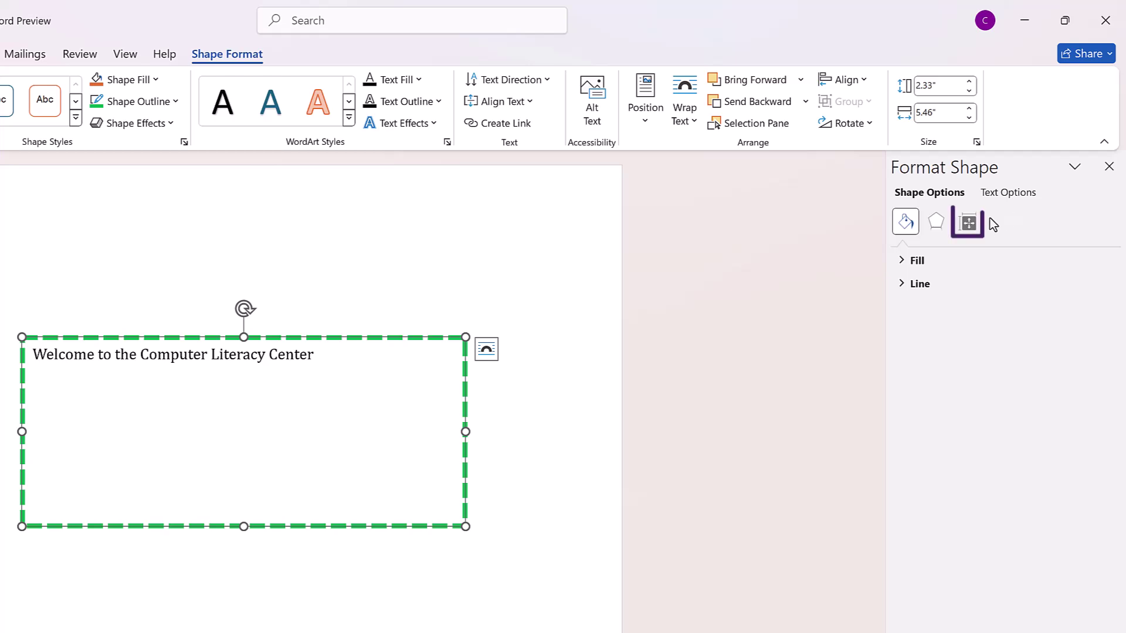
pyautogui.click(969, 223)
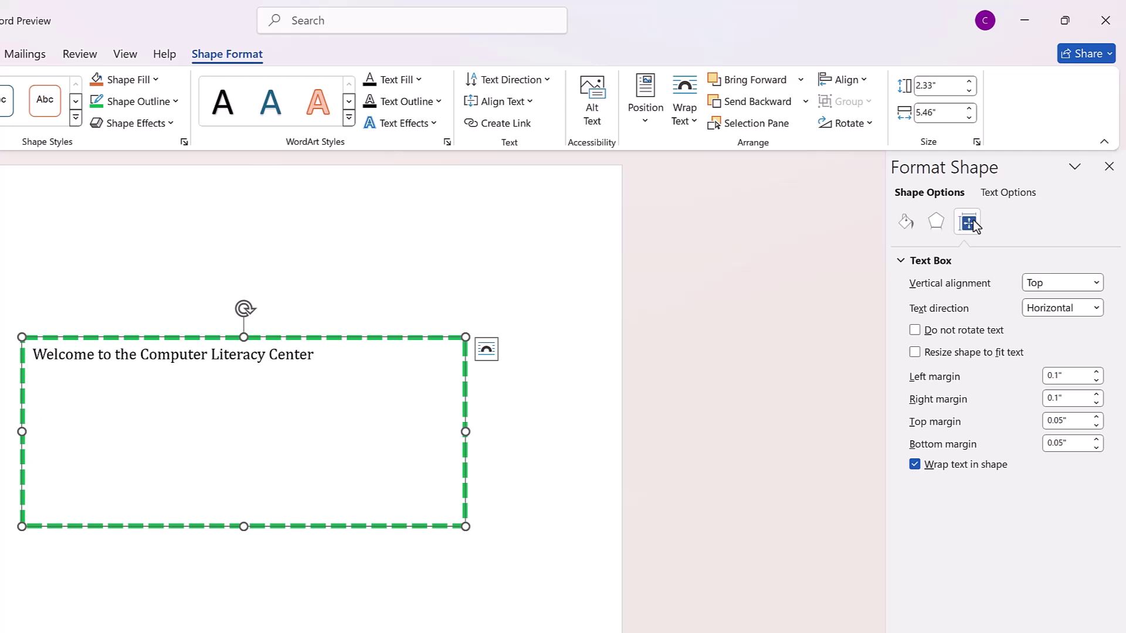
pyautogui.moveTo(1074, 375); pyautogui.dragTo(1038, 381)
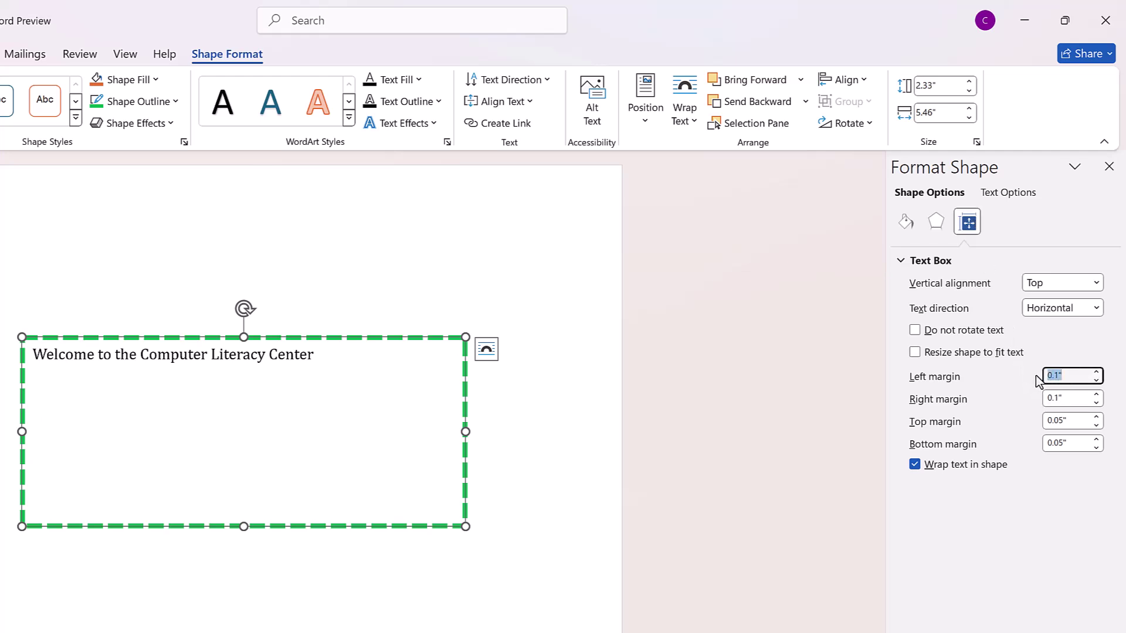
pyautogui.write('0.05')
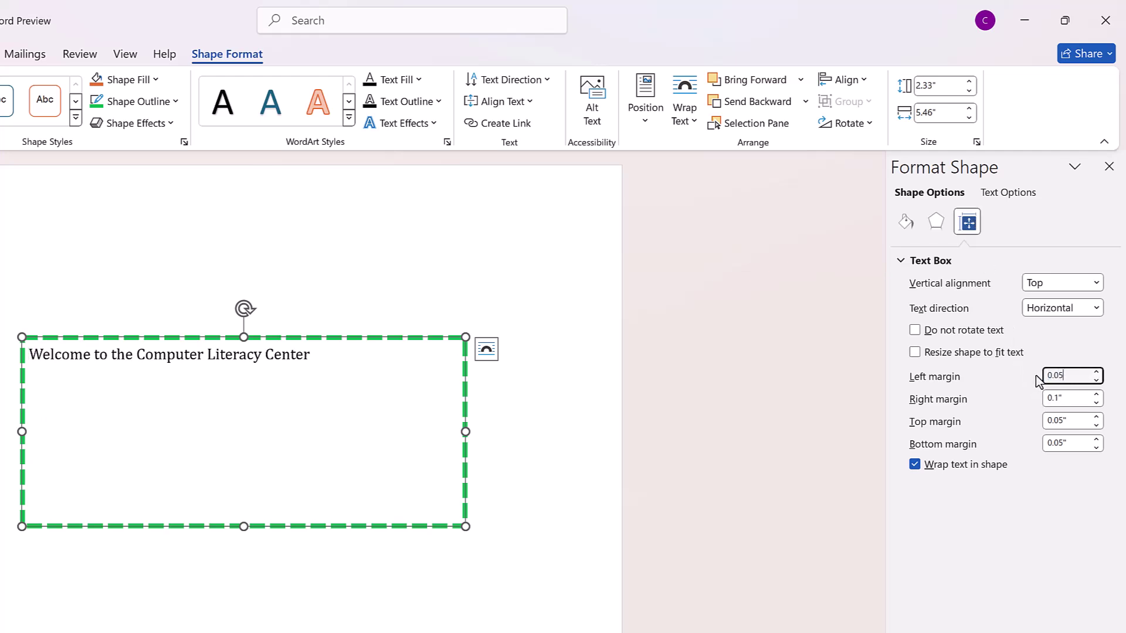
pyautogui.press('Tab')
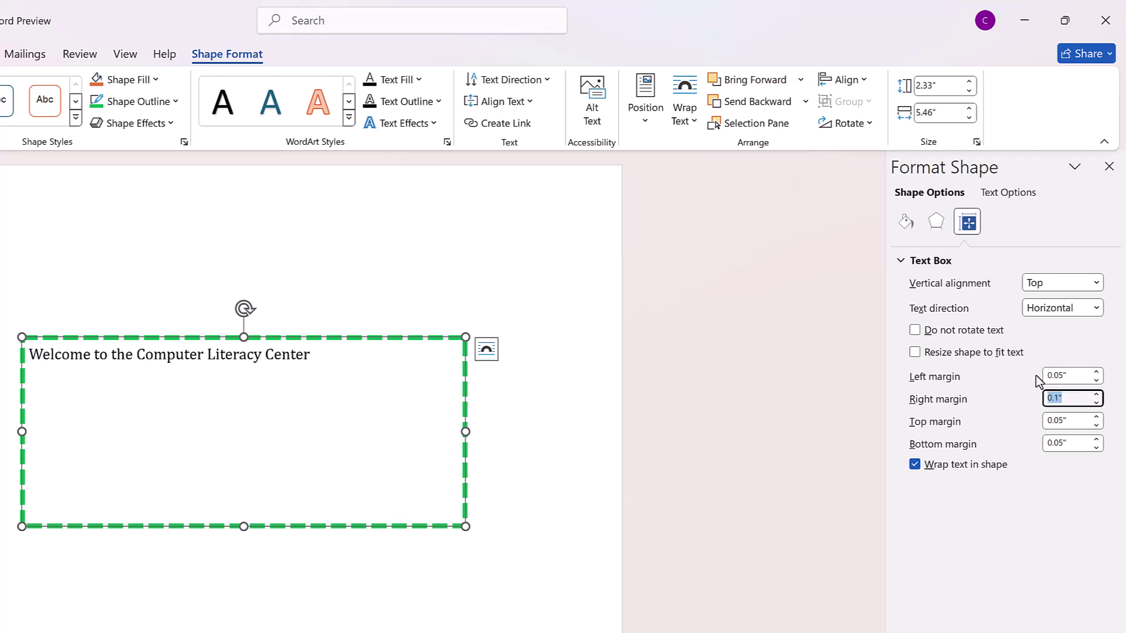
pyautogui.write('0.05')
# Set the text box's top and bottom internal margins to 0.1 inches each
pyautogui.press('Tab')
pyautogui.write('0.1')
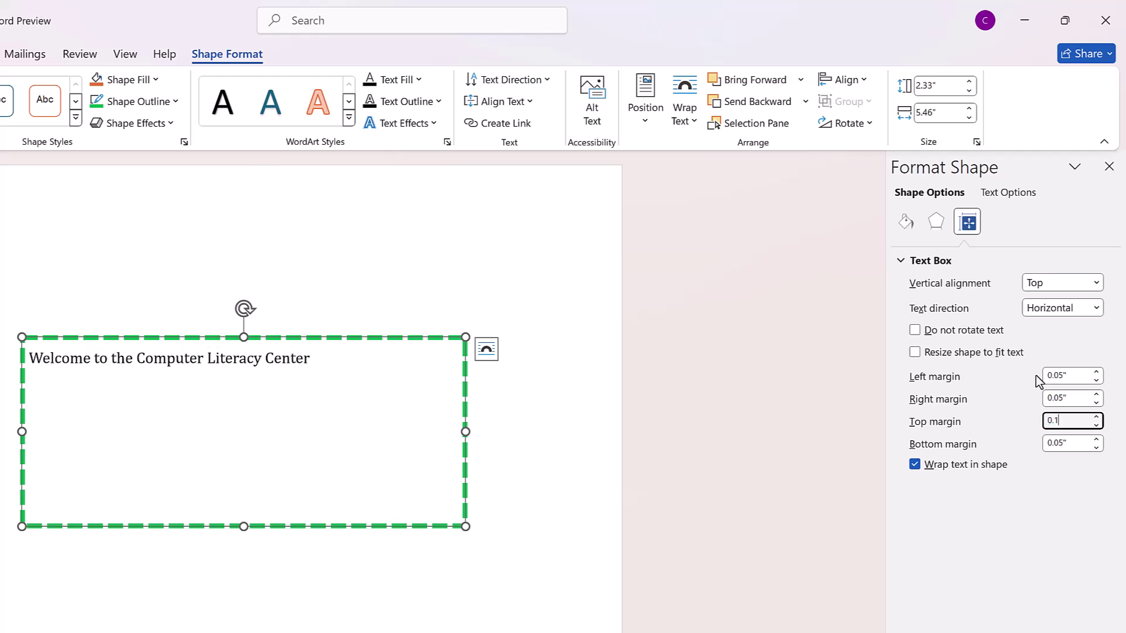
pyautogui.press('Tab')
pyautogui.write('0.1')
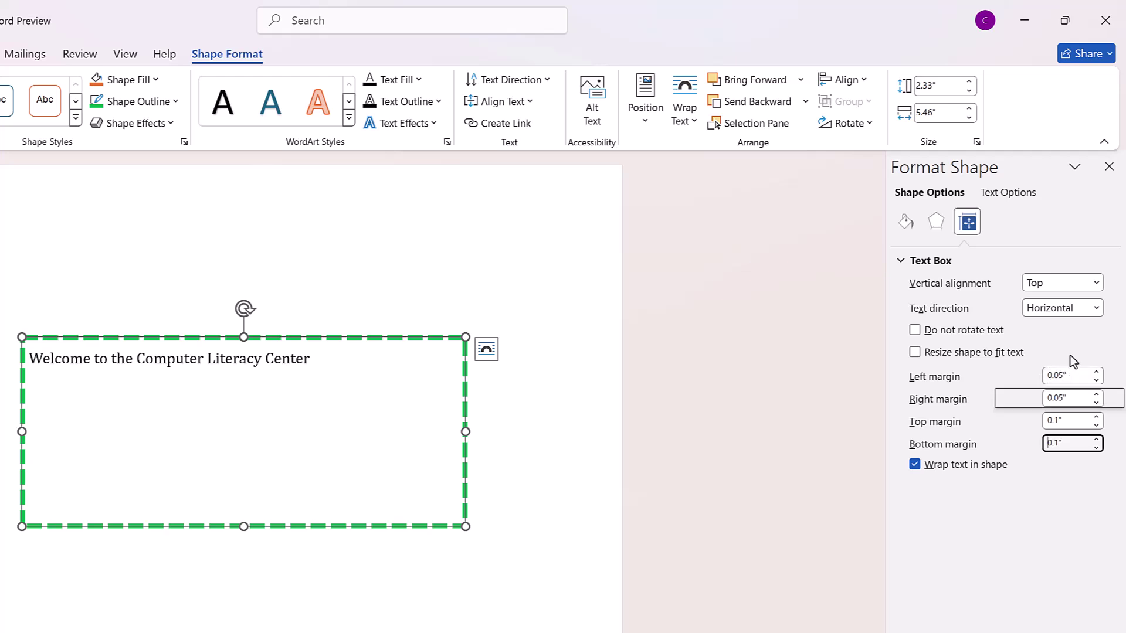
# Set the vertical alignment of the text in the box to Middle and close the shape formatting options
pyautogui.click(1096, 284)
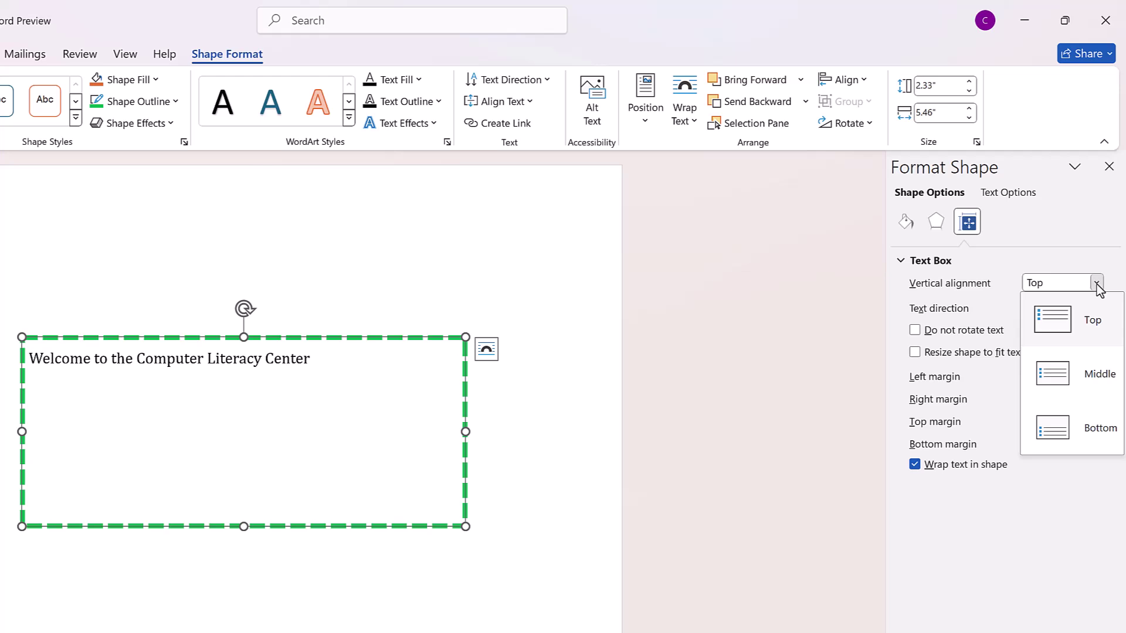
pyautogui.click(1102, 373)
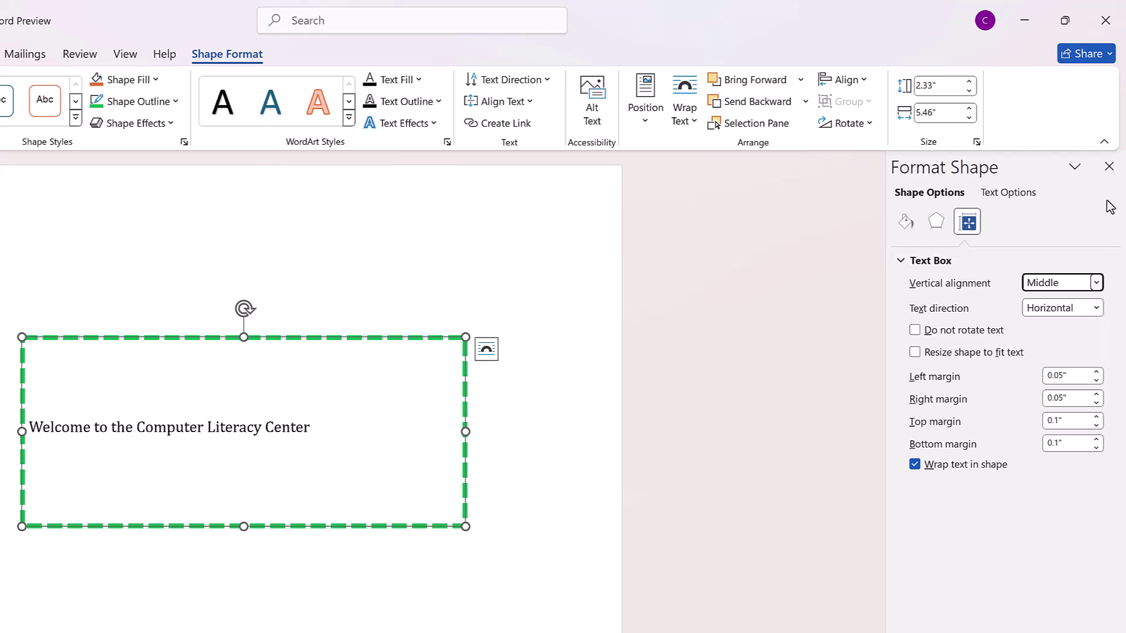
pyautogui.click(1109, 167)
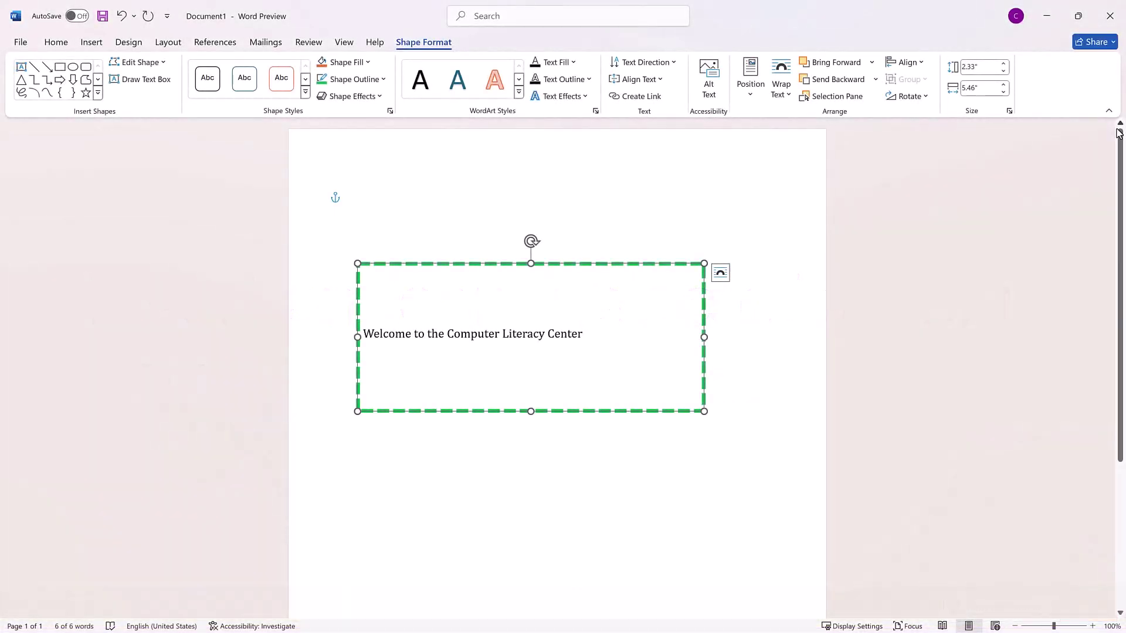
# Insert the crocodile icon from the Animals category after the welcome text and shrink it proportionally to about three quarters of its size
pyautogui.click(585, 334)
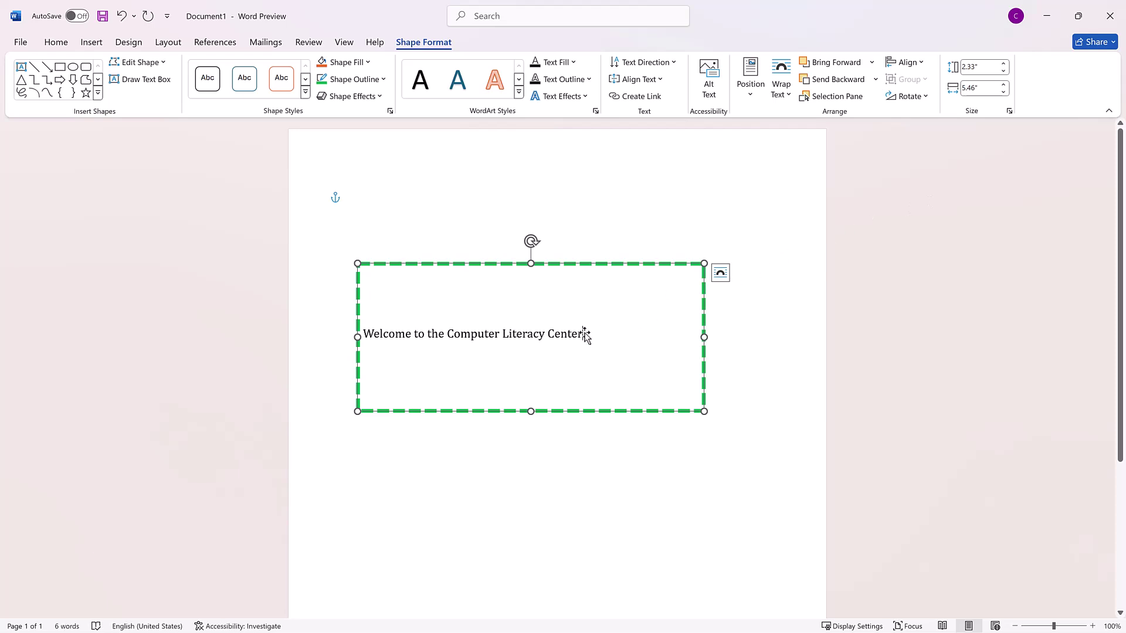
pyautogui.click(92, 44)
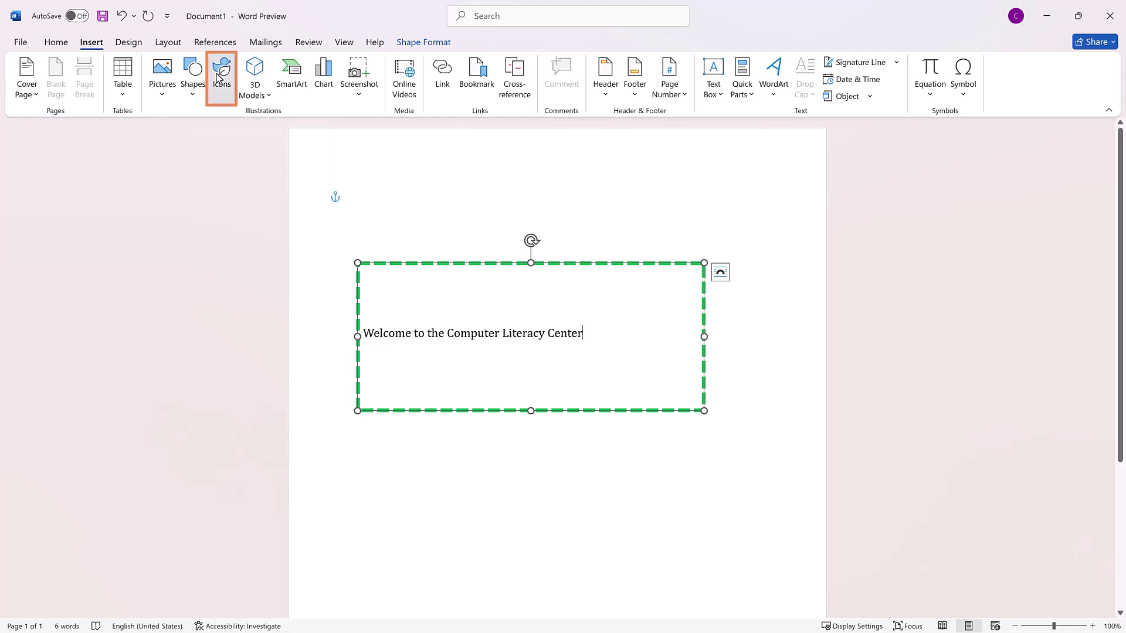
pyautogui.click(221, 73)
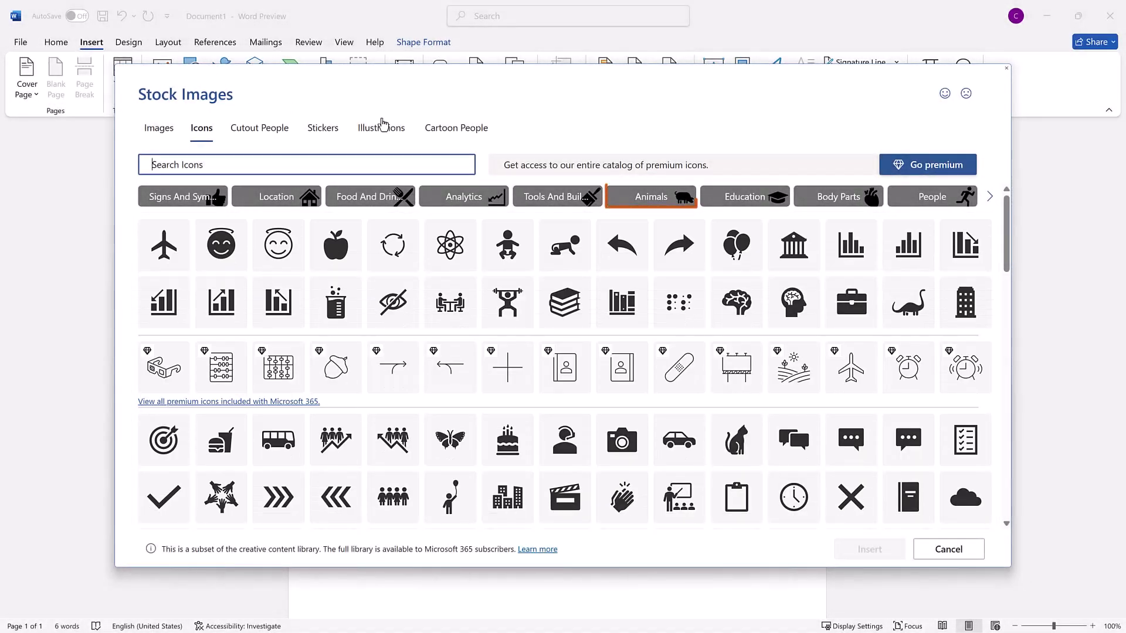
pyautogui.click(630, 198)
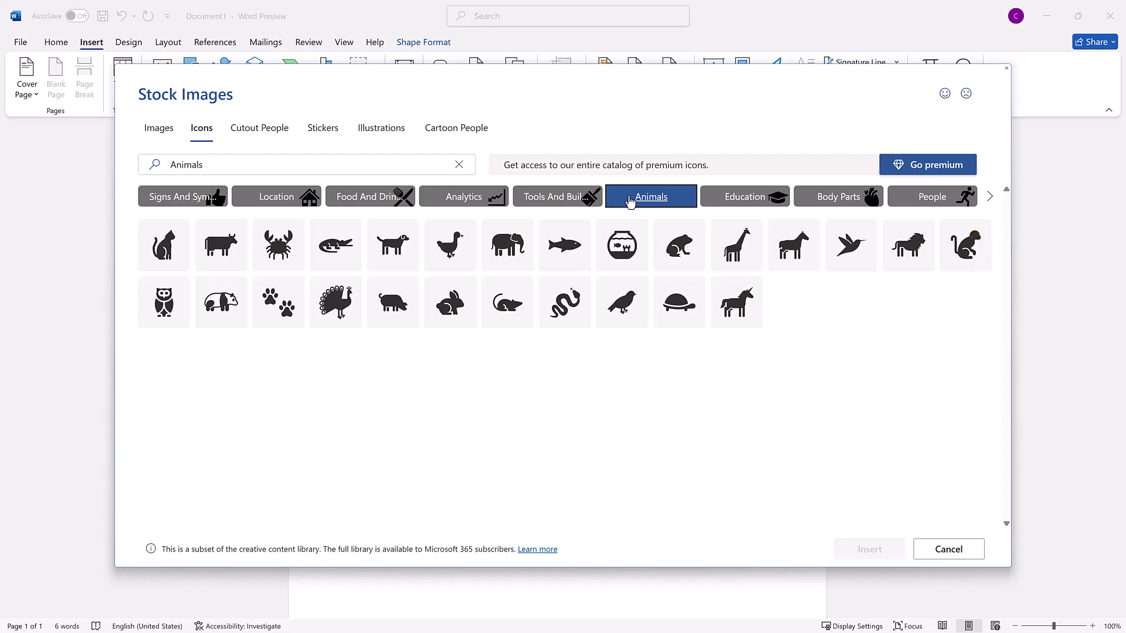
pyautogui.click(335, 245)
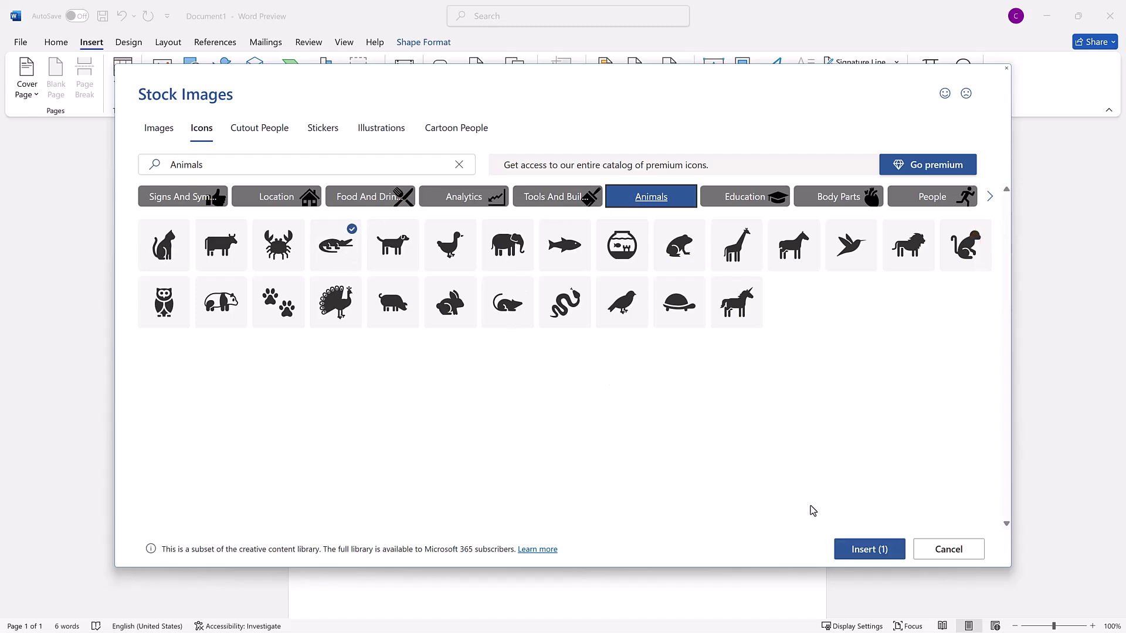
pyautogui.click(848, 554)
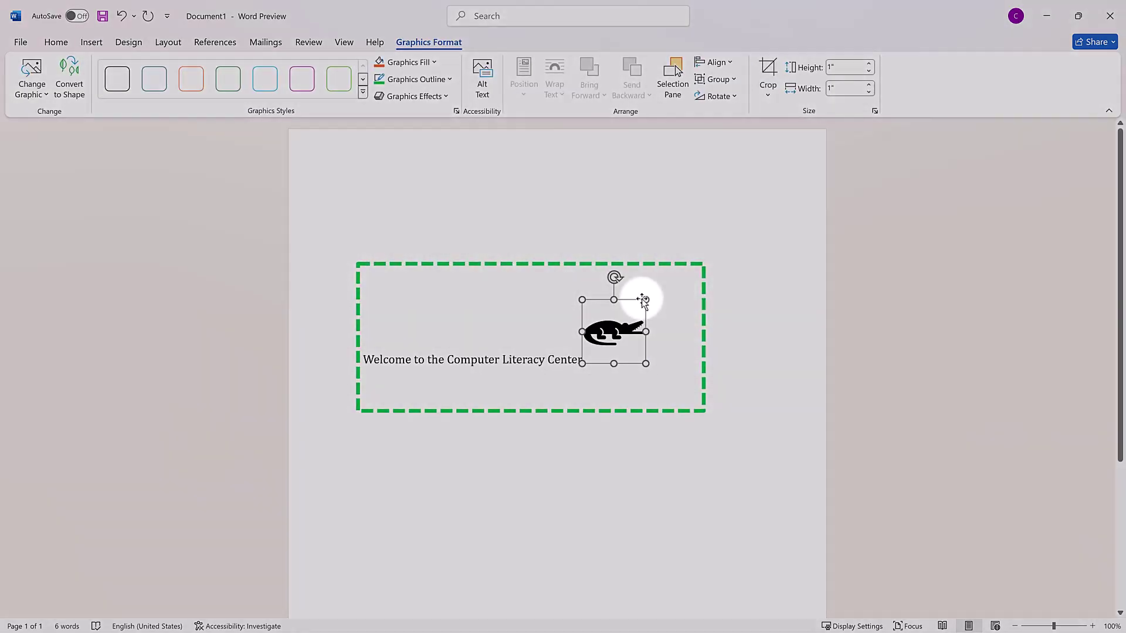
pyautogui.moveTo(644, 299); pyautogui.dragTo(629, 317)
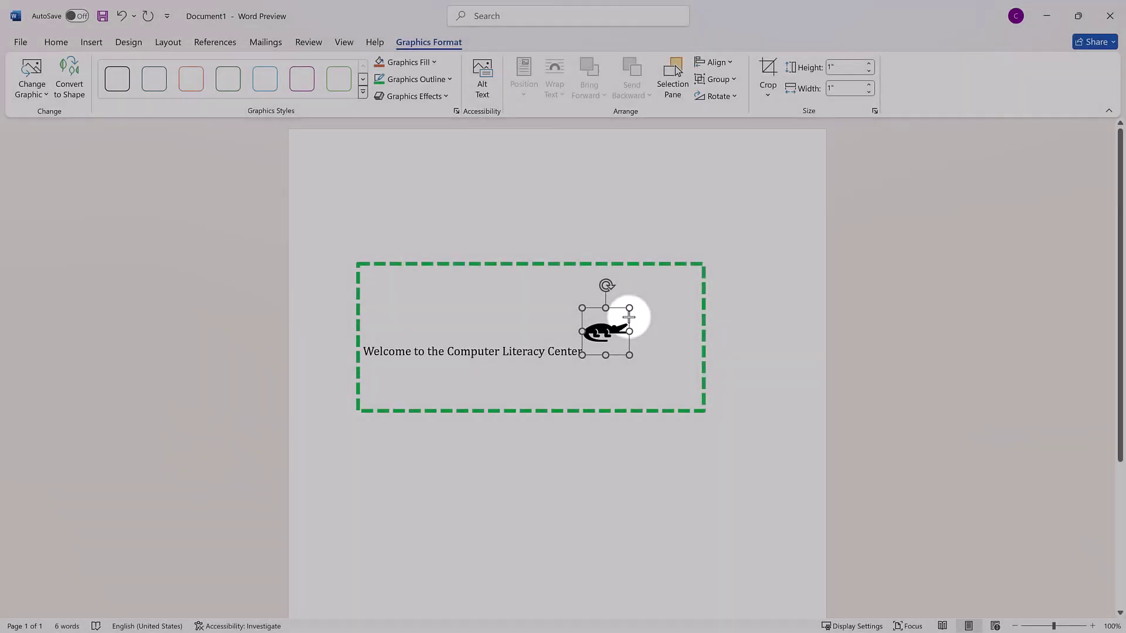
pyautogui.click(736, 330)
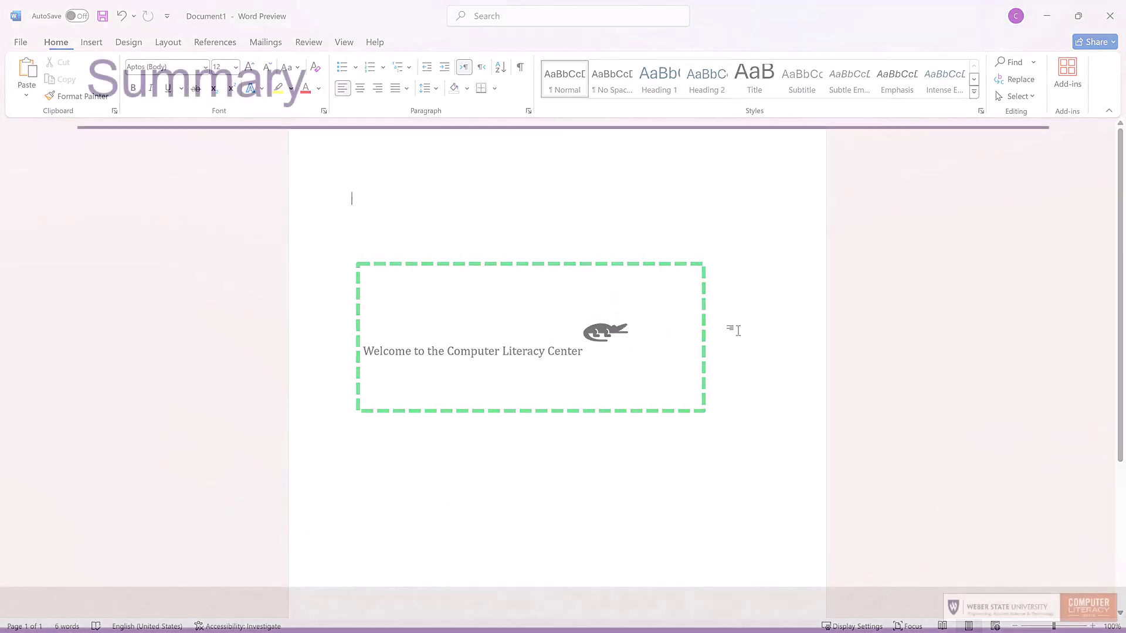